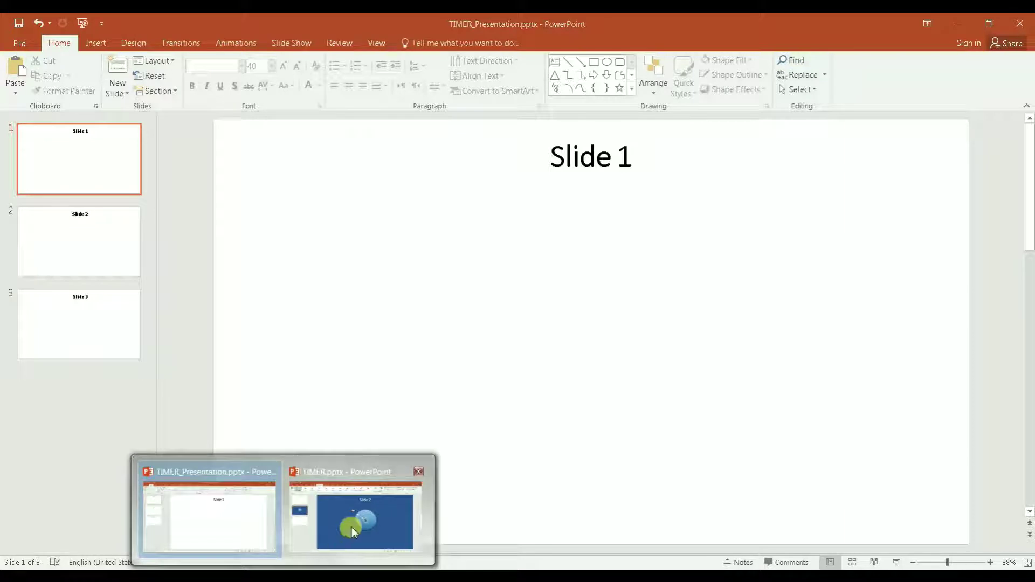
- Switch to the finished TIMER.pptx presentation and display Slide 1
click(352, 529)
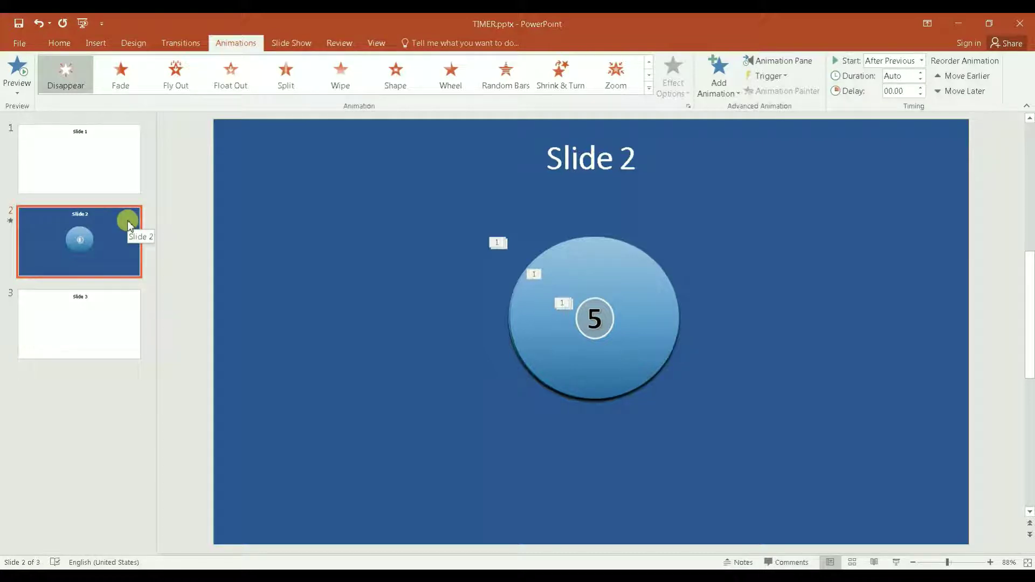
click(101, 149)
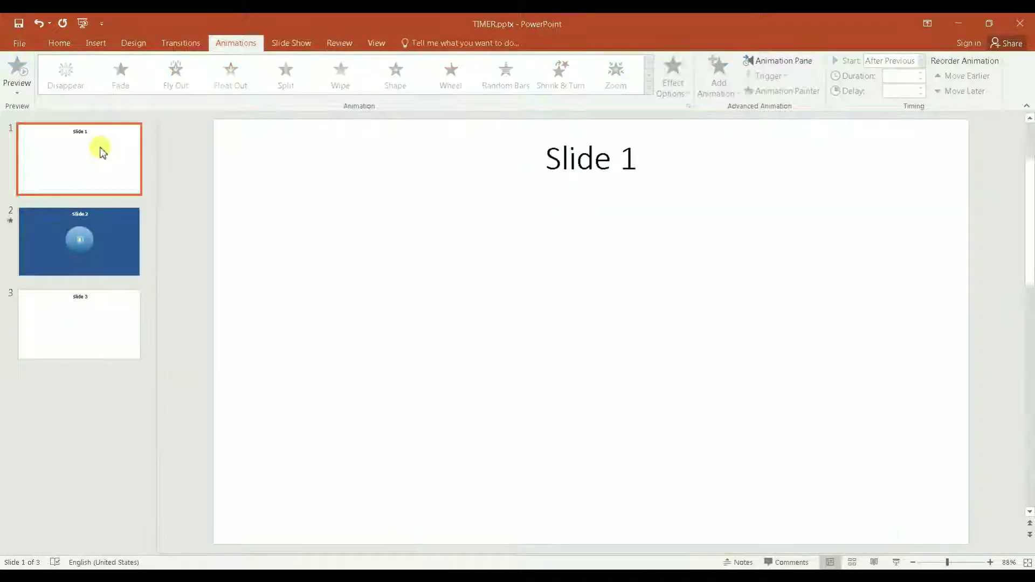
- Run the TIMER slide show from slide 1 through the 5-to-1 countdown to the end
click(896, 562)
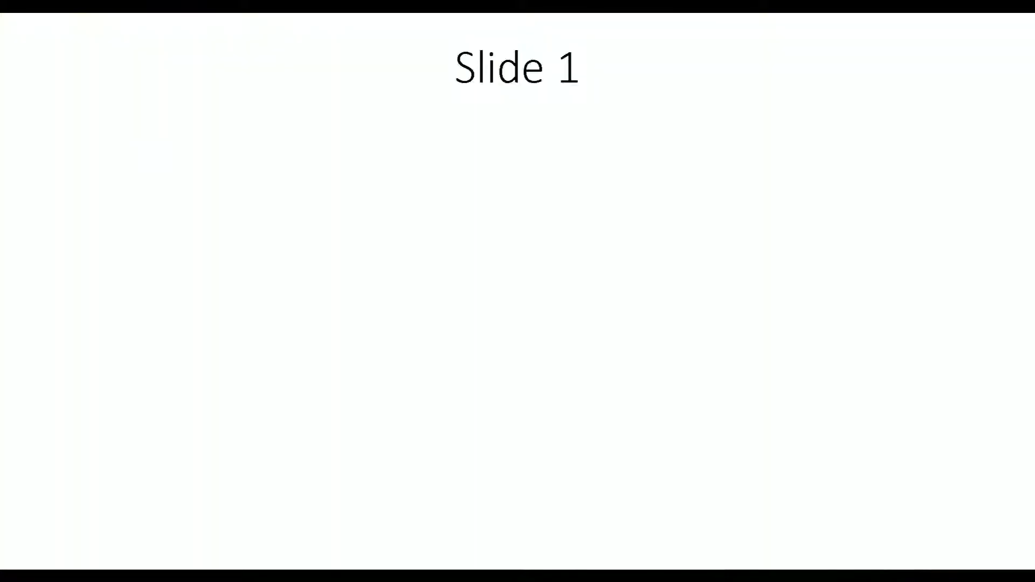
click(680, 301)
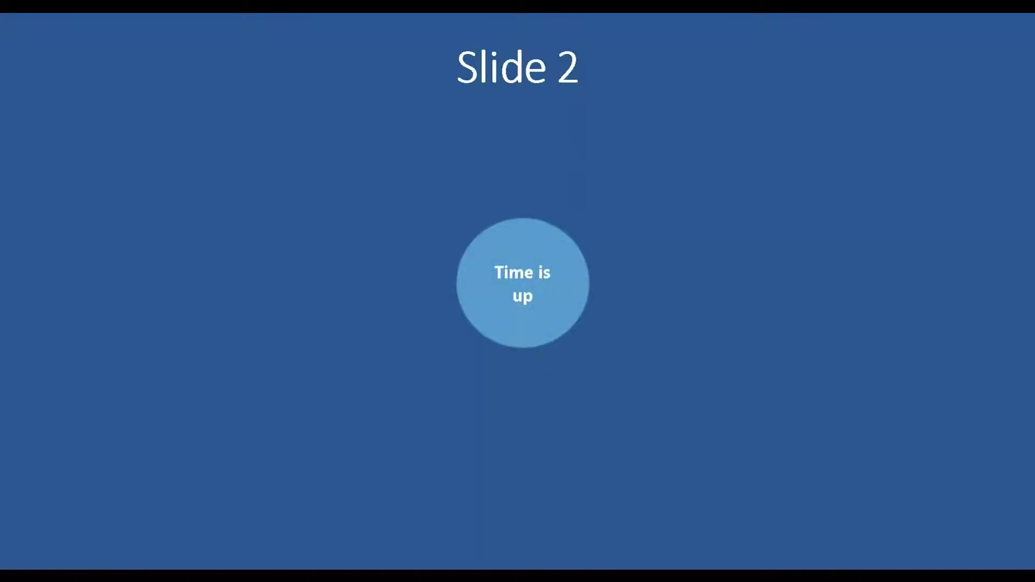
key(Right)
key(Right)
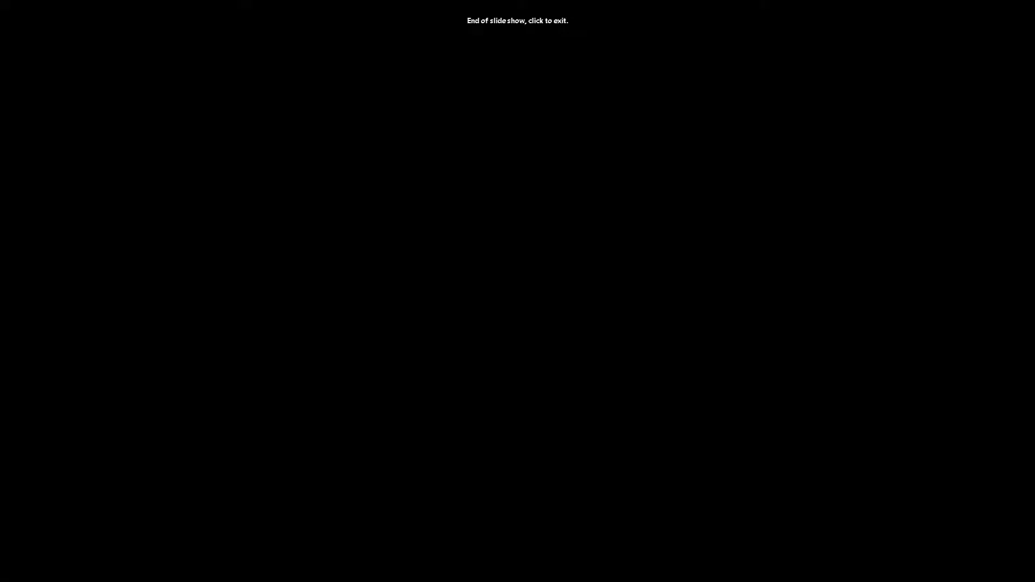
- Exit the show and draw a big circle and a small circle on slide 2
click(662, 333)
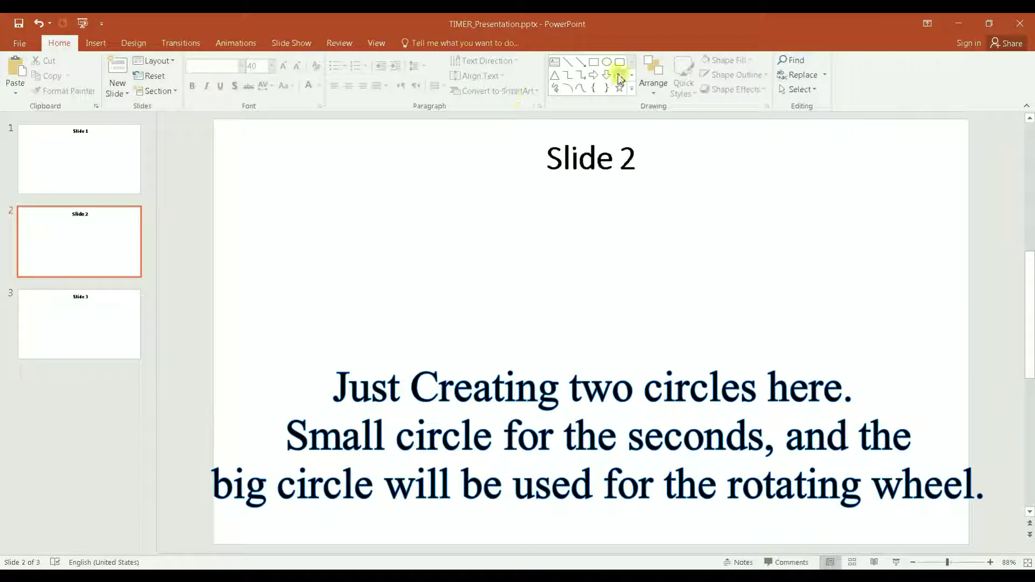
drag(350, 268, 315, 310)
mouse_move(592, 200)
mouse_down()
mouse_move(459, 318)
mouse_move(404, 377)
mouse_move(409, 386)
mouse_up()
drag(310, 292, 308, 311)
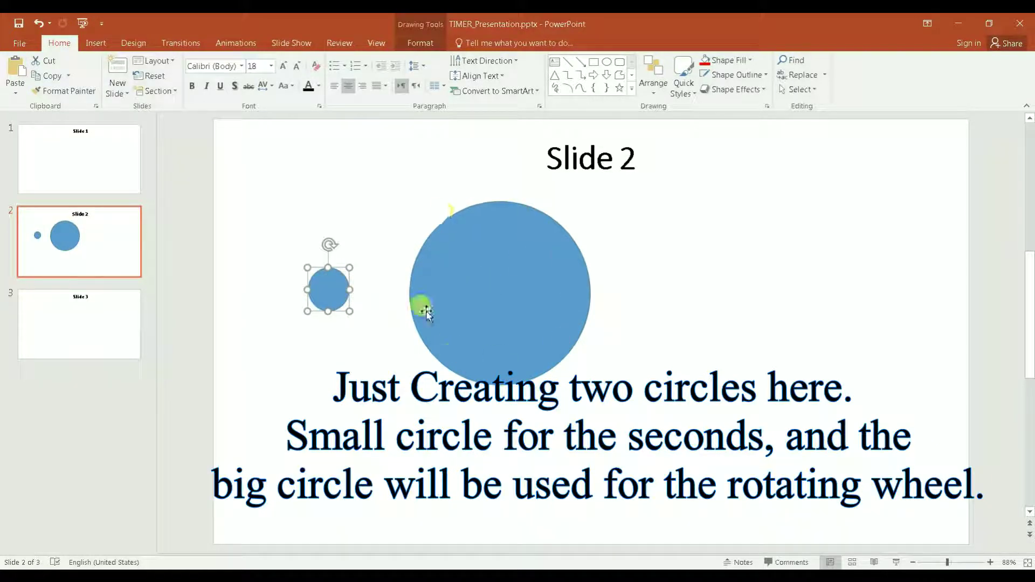
- Number the small circle 5 and add a text box listing the timer steps
double_click(318, 305)
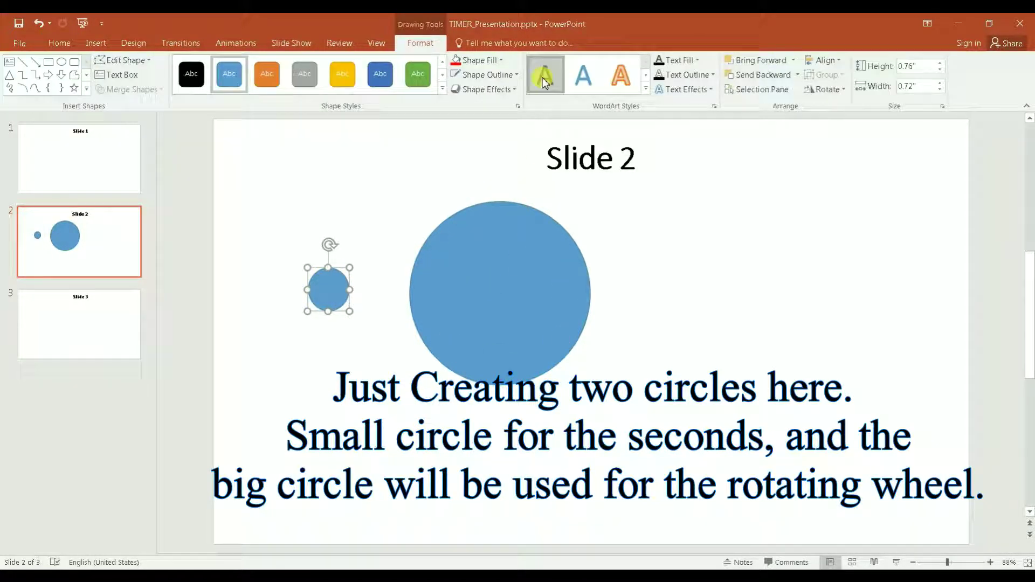
click(555, 61)
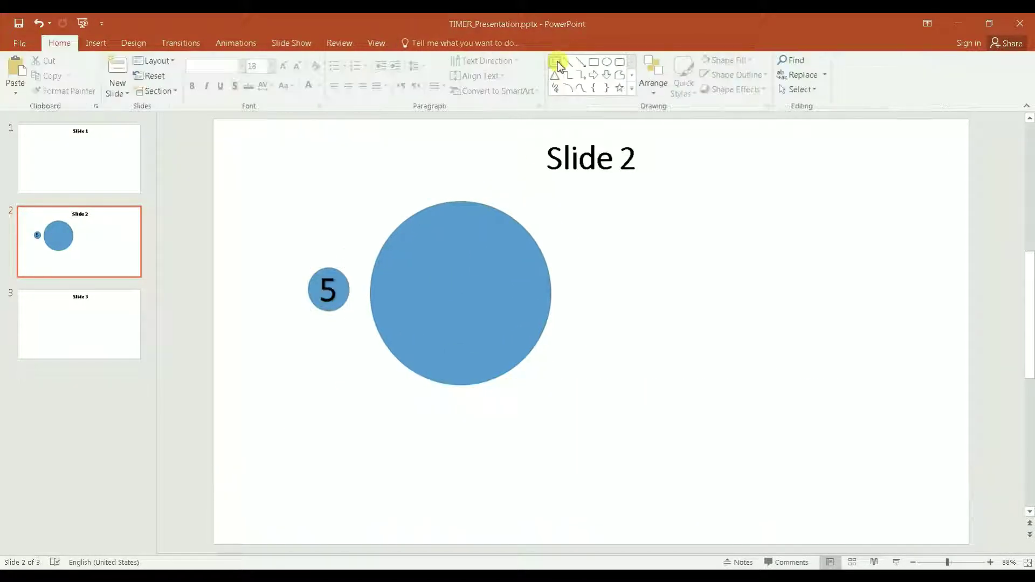
click(592, 210)
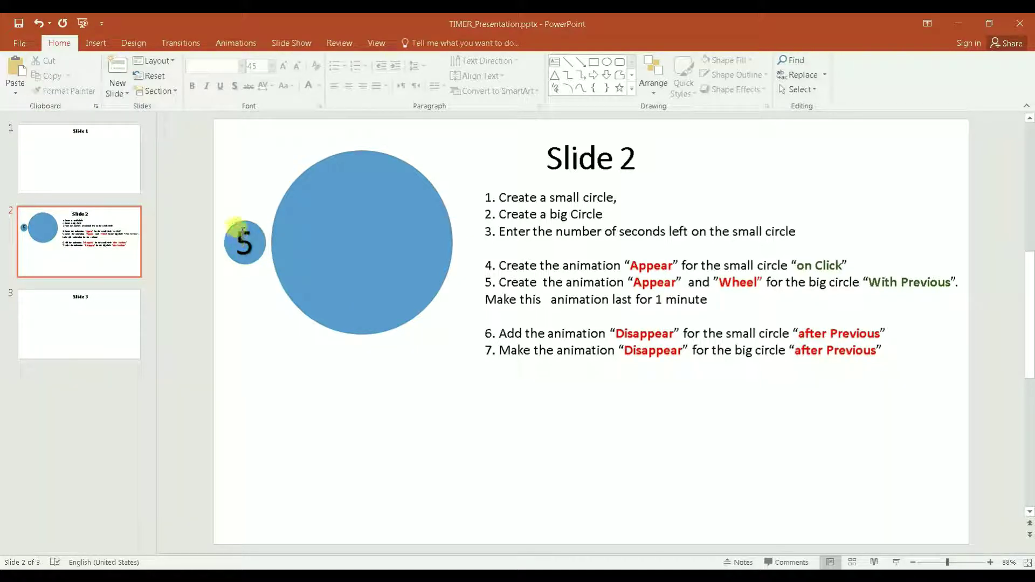
- Give the small 5 circle an On Click Appear animation and show the Animation Pane
click(241, 229)
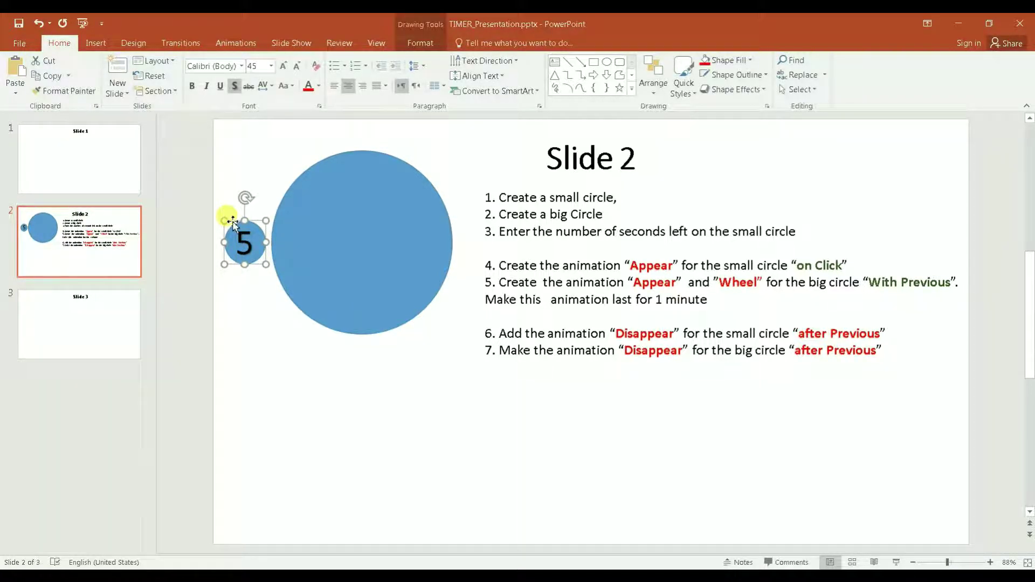
click(235, 44)
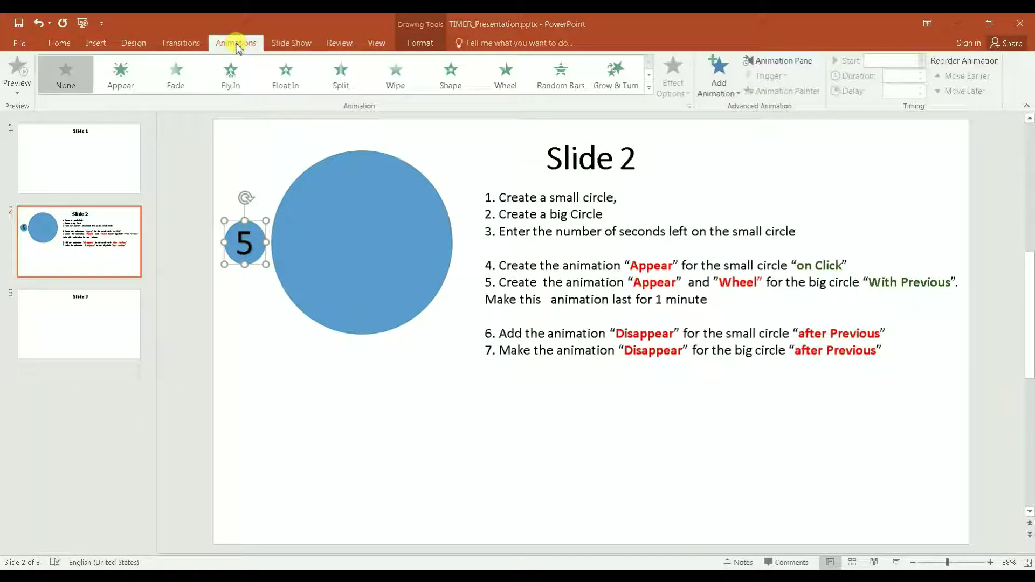
click(130, 93)
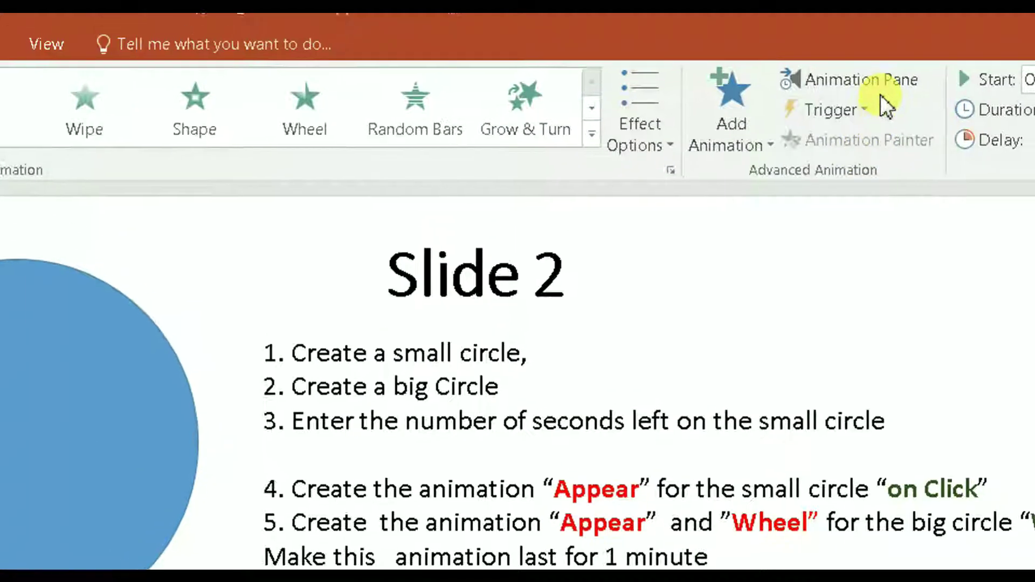
click(879, 96)
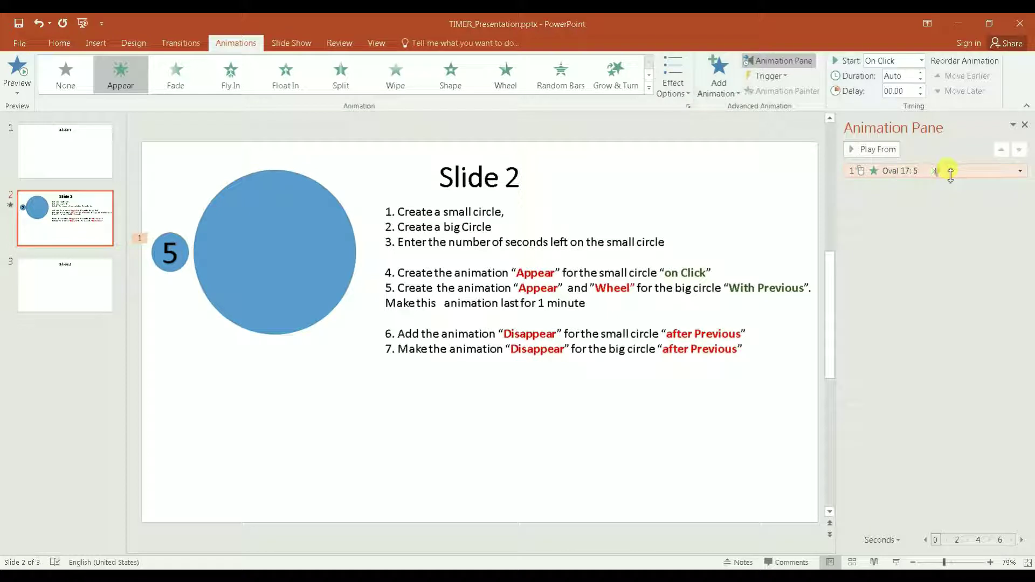
- Replace 'minute' with 'second' in step 5 and add an Appear animation to the big circle
click(467, 272)
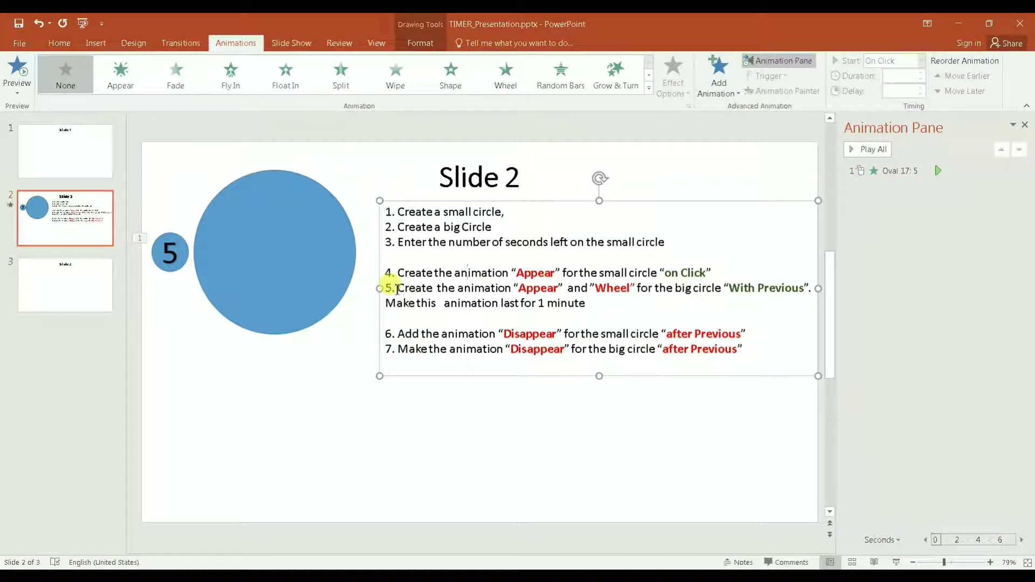
click(334, 238)
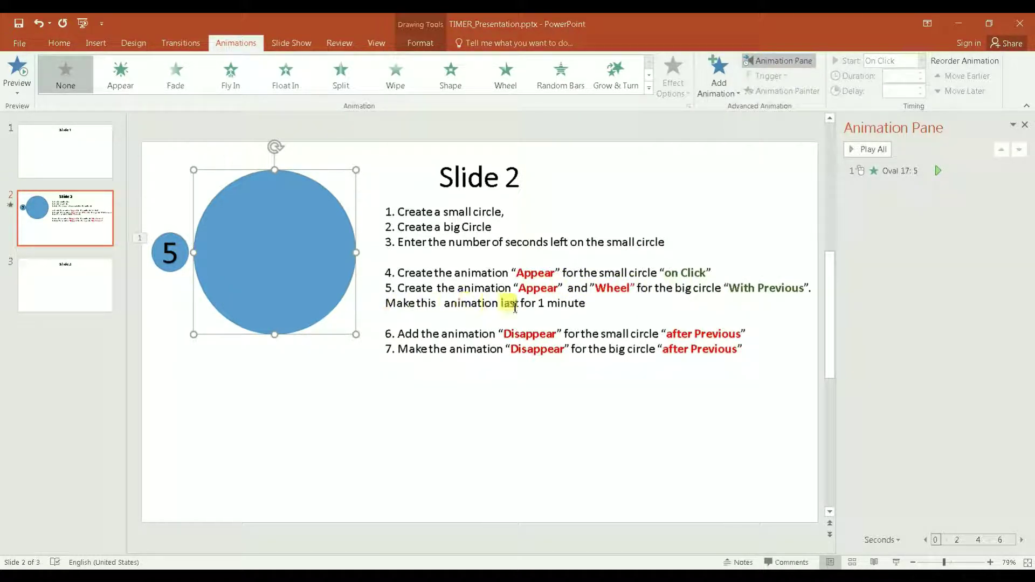
double_click(565, 305)
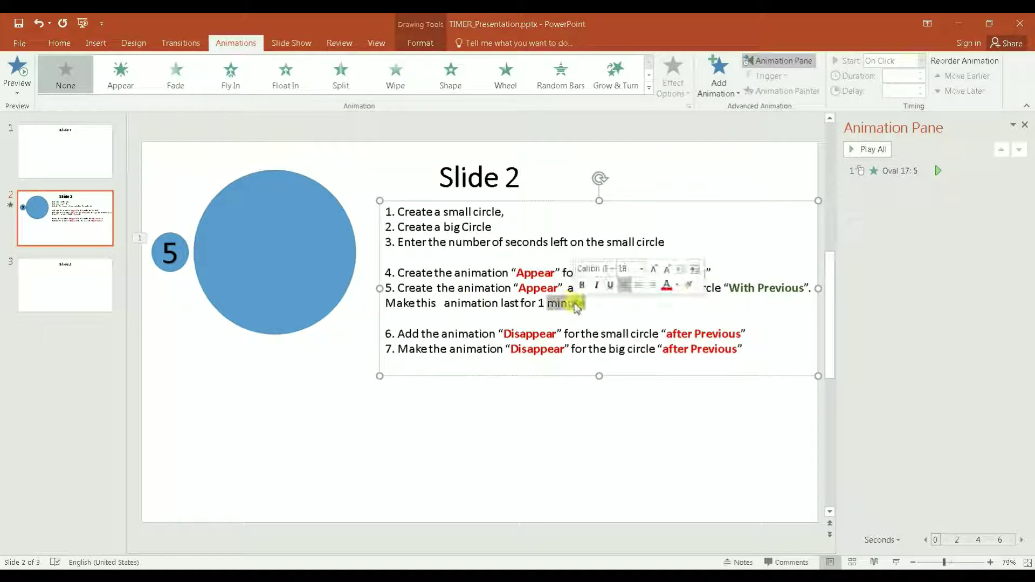
text(second)
click(339, 224)
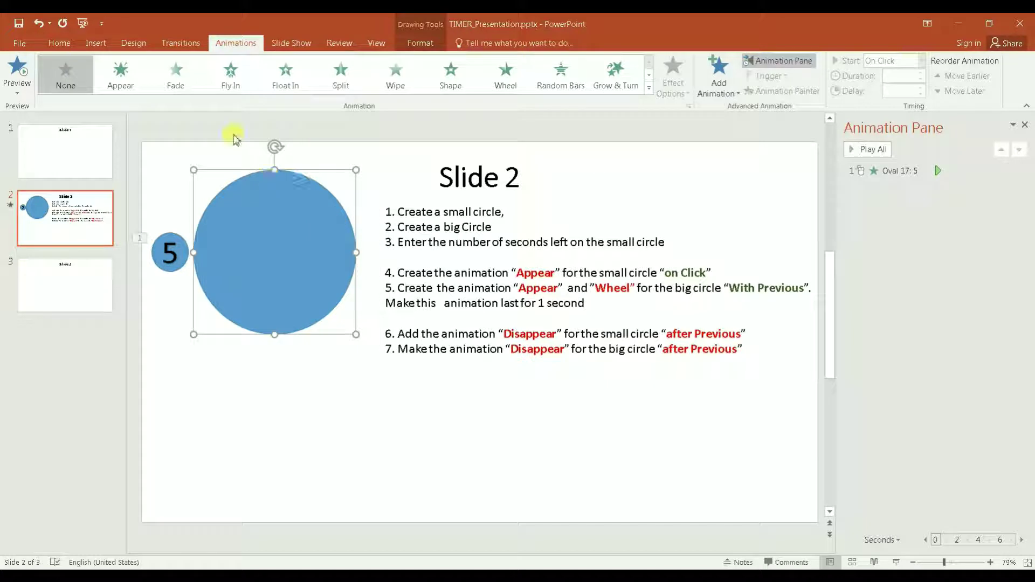
click(128, 75)
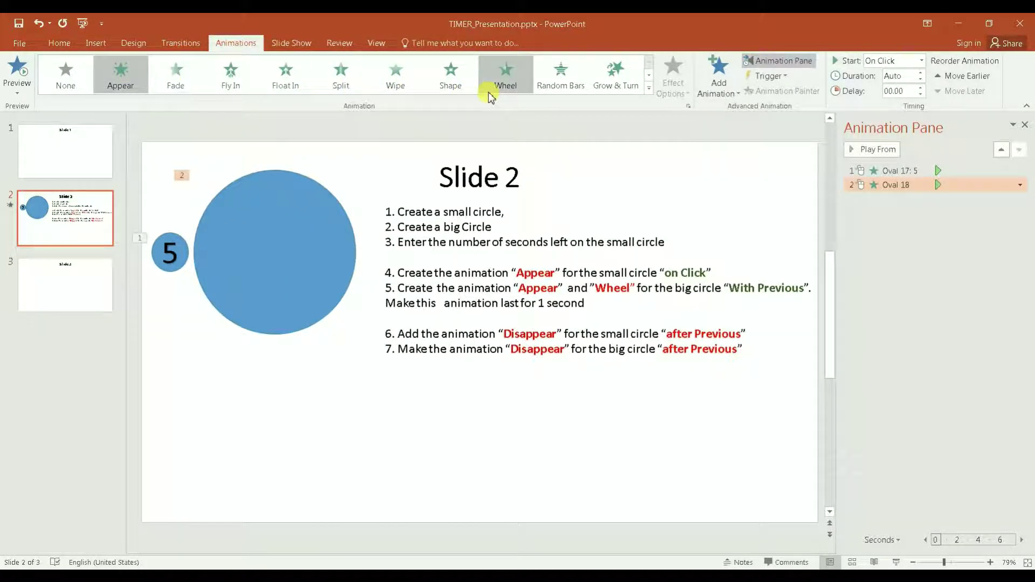
- Make the big circle's animation a Wheel starting With Previous, lasting 01.00 seconds
click(504, 81)
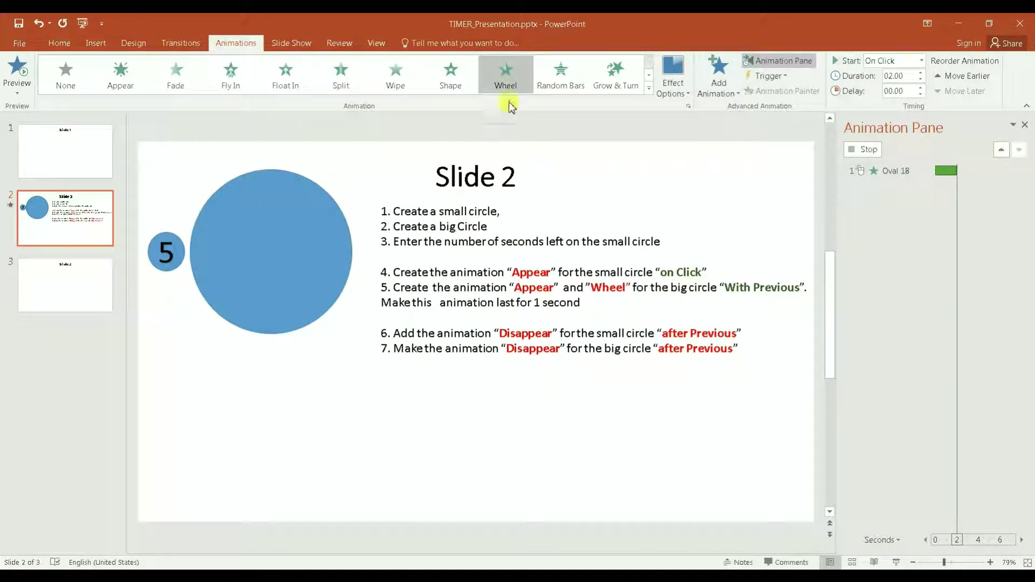
click(922, 61)
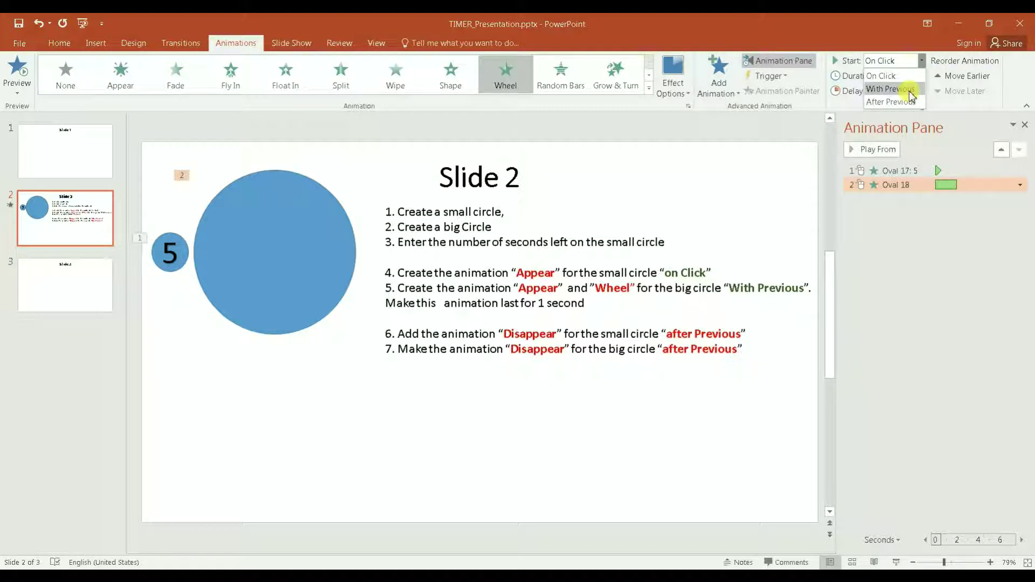
click(890, 89)
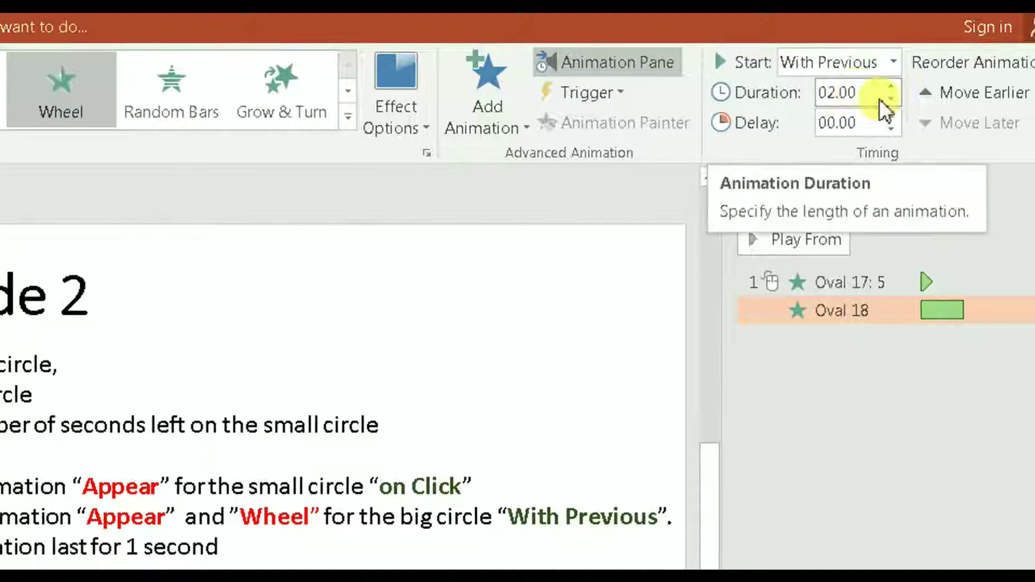
click(880, 100)
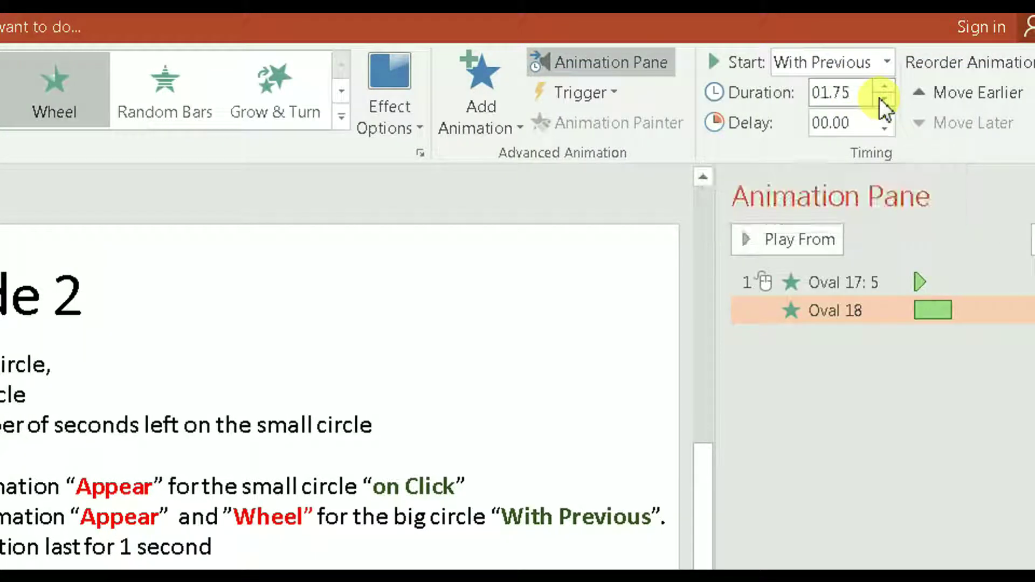
click(880, 100)
click(880, 100)
click(880, 100)
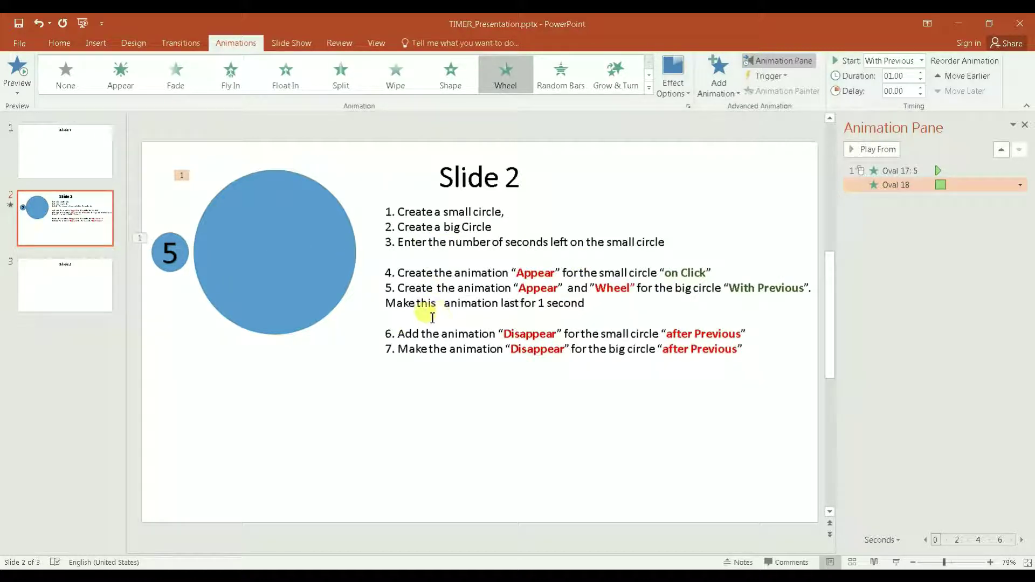
drag(396, 334, 450, 330)
click(502, 334)
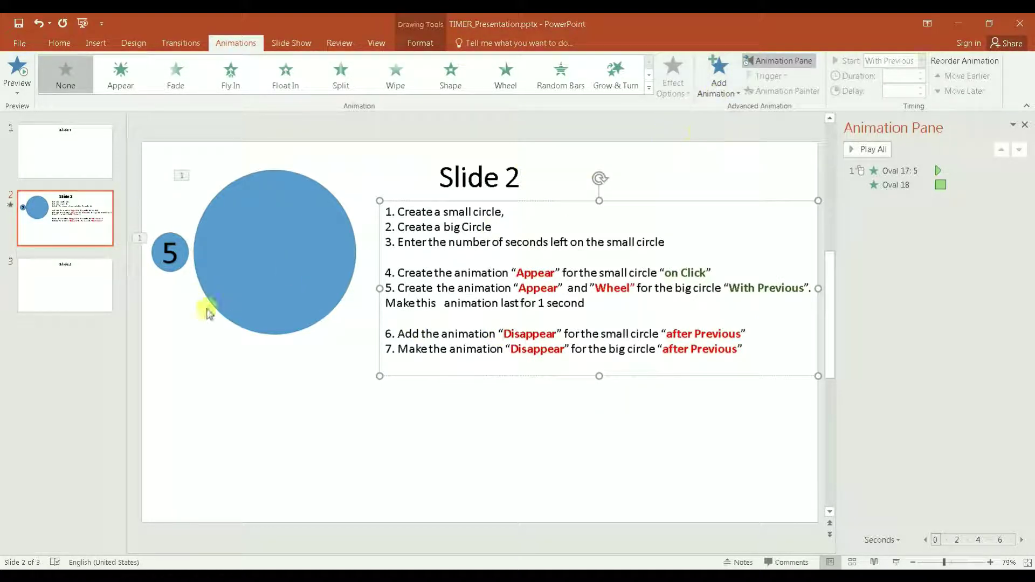
- Add a Disappear exit effect to the small 5 circle, starting After Previous
click(172, 271)
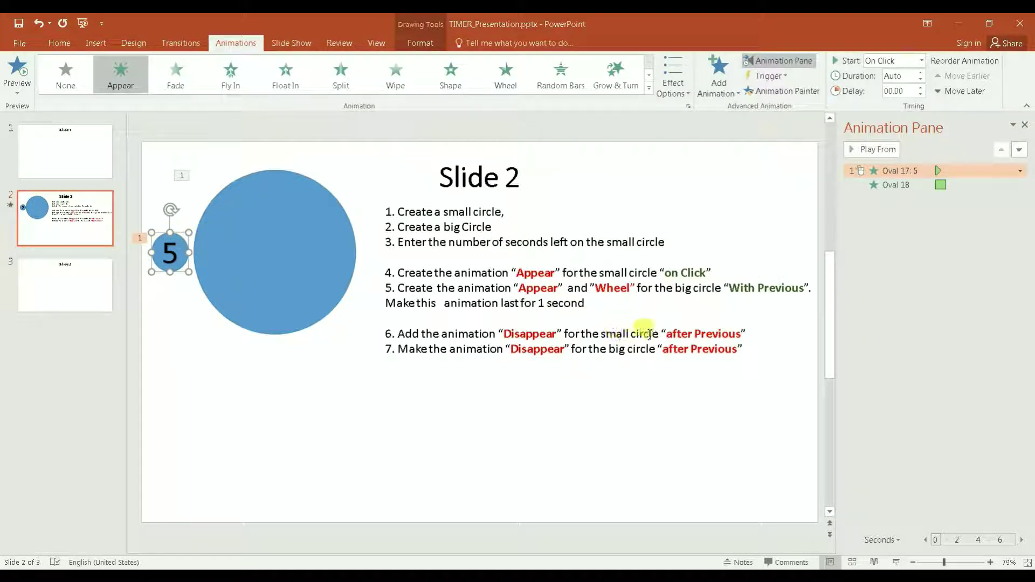
click(719, 93)
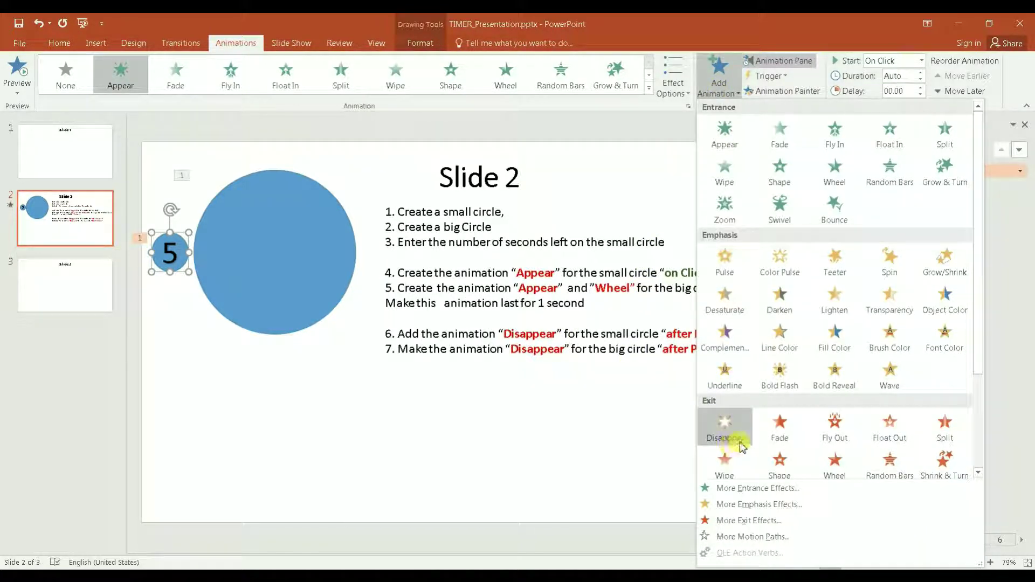
click(725, 426)
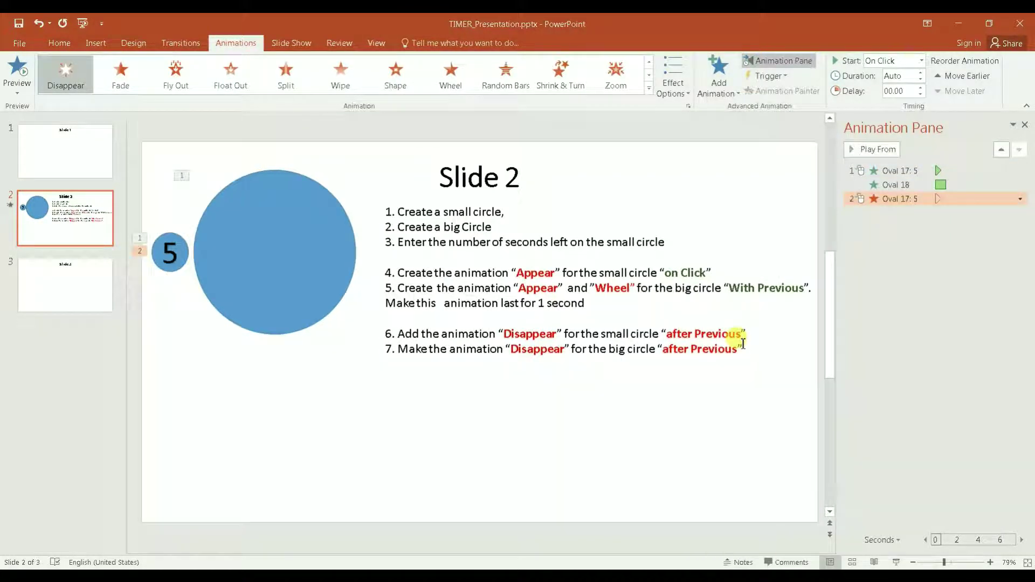
click(921, 61)
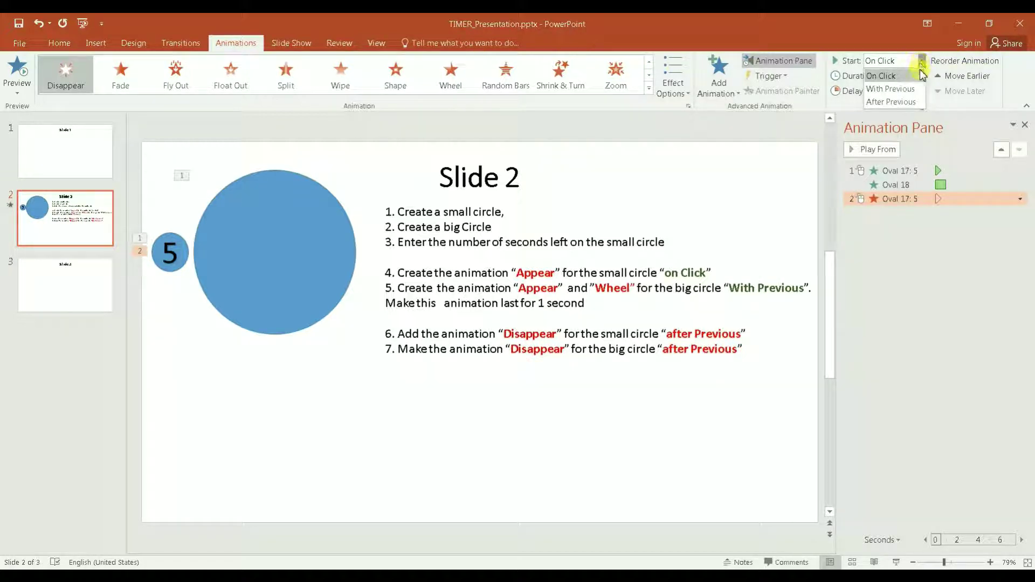
click(915, 103)
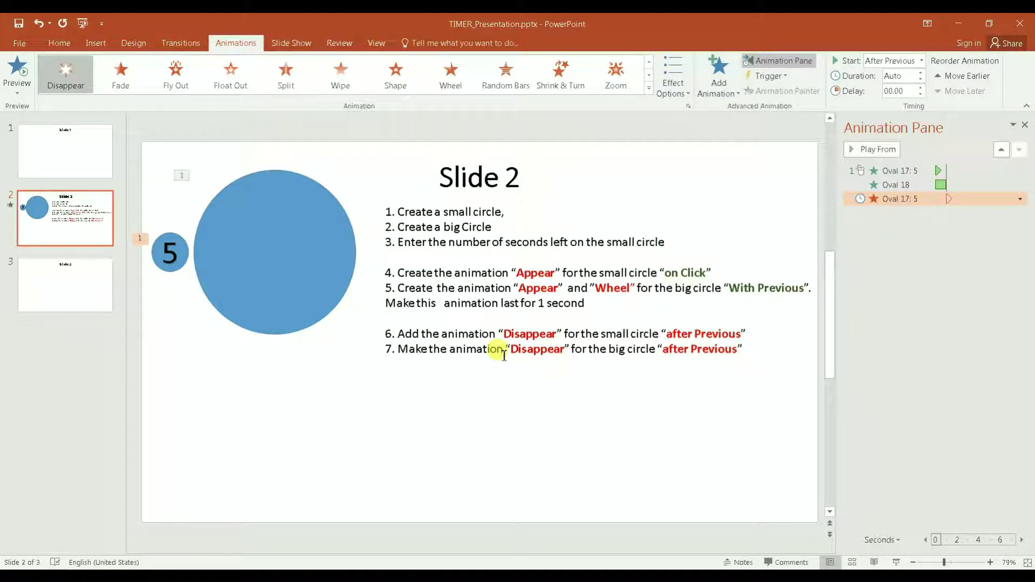
- Add an After Previous Disappear exit to the big circle and preview the slide's animations
click(307, 253)
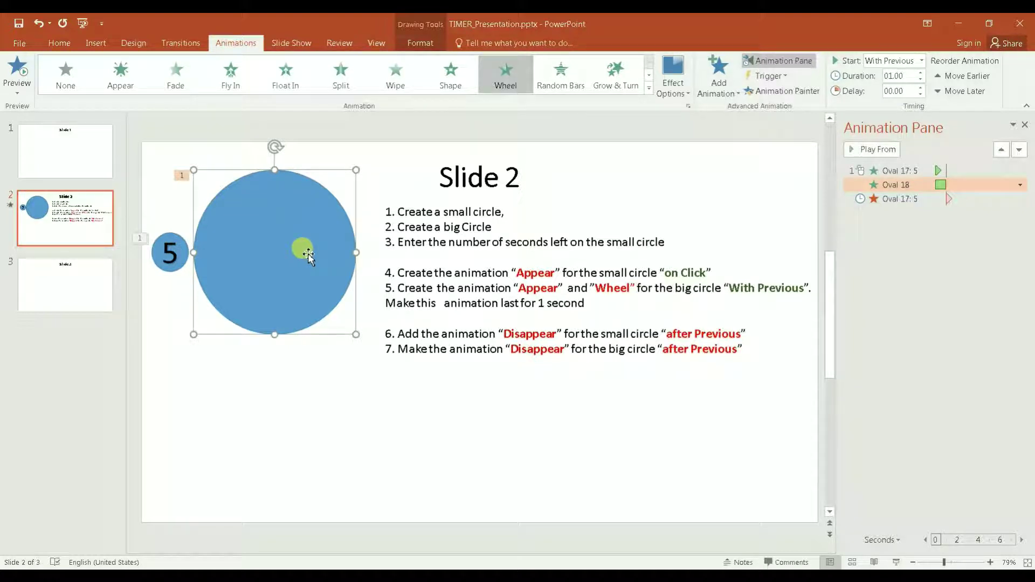
click(720, 75)
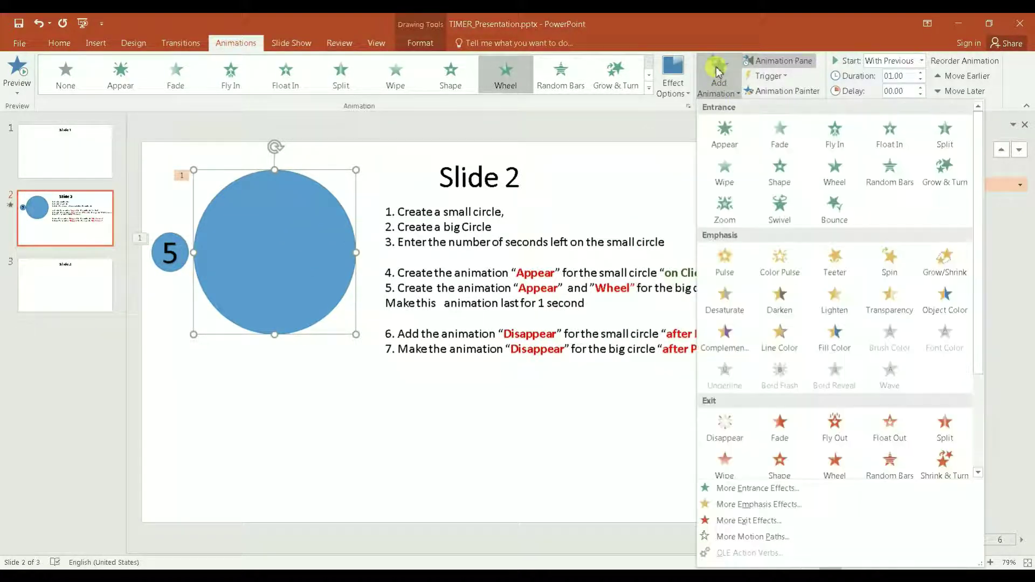
click(725, 427)
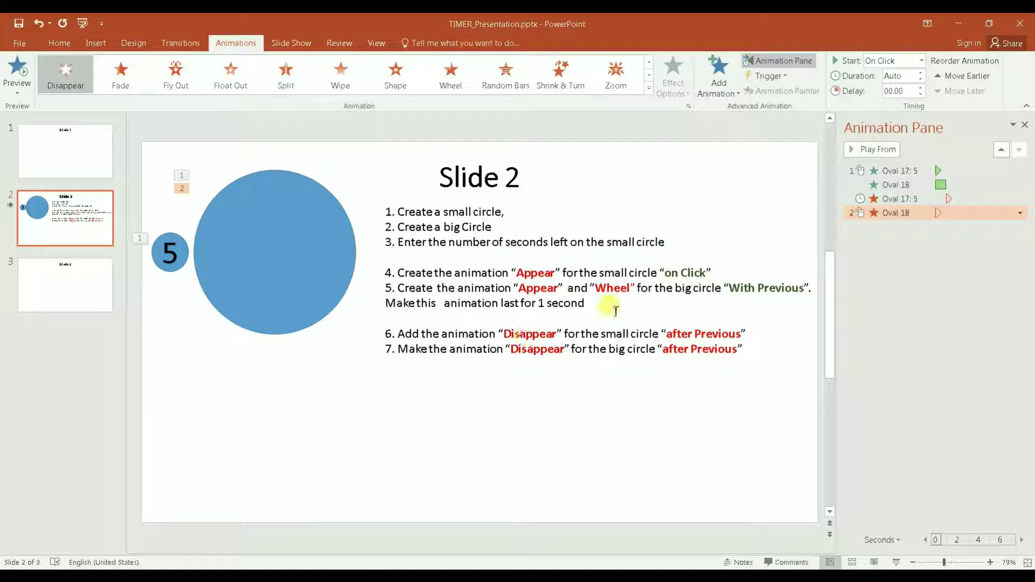
click(923, 61)
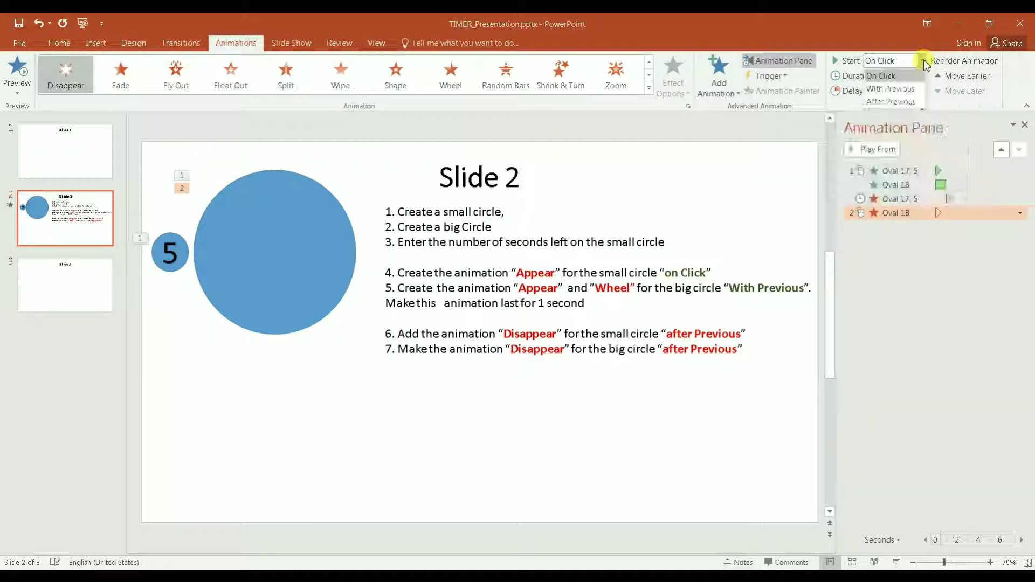
click(904, 102)
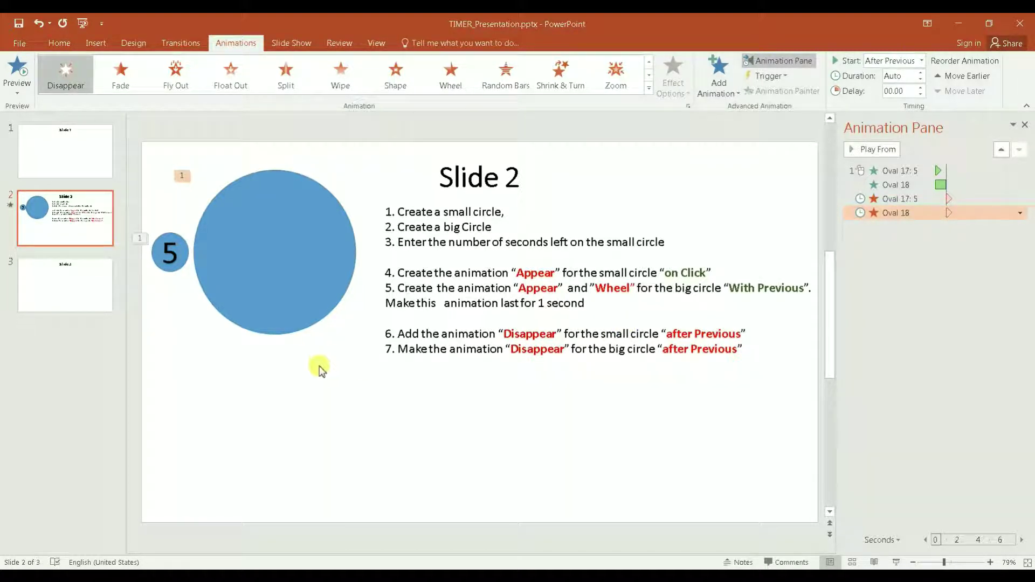
click(18, 74)
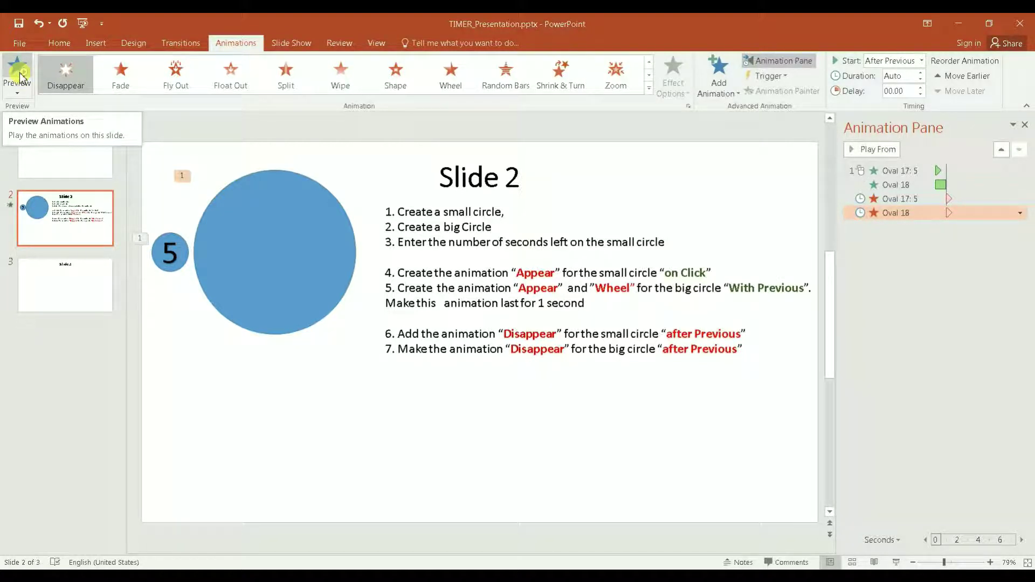
- Bring the small 5 circle to the front, in front of the big circle
click(253, 391)
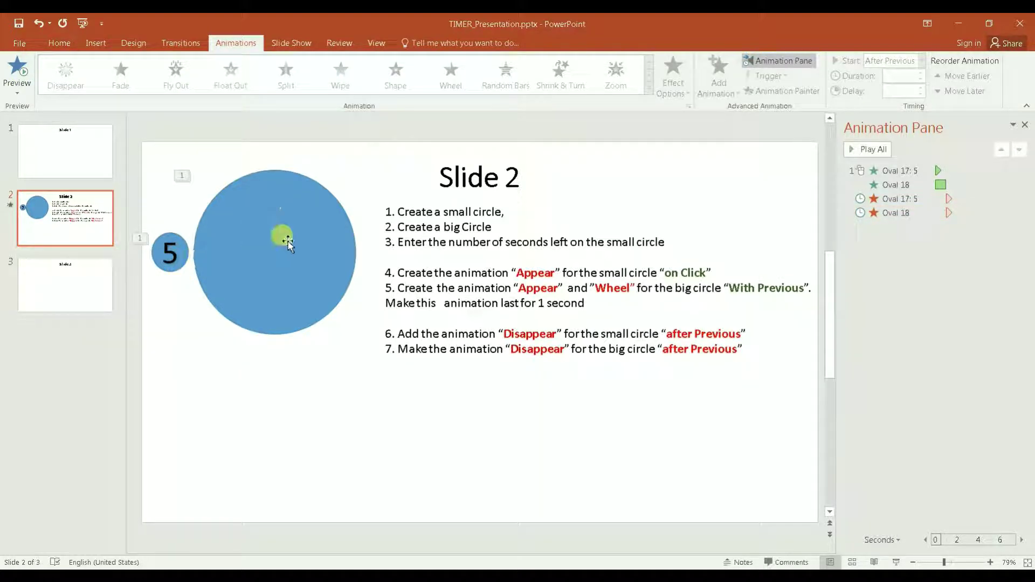
right_click(176, 275)
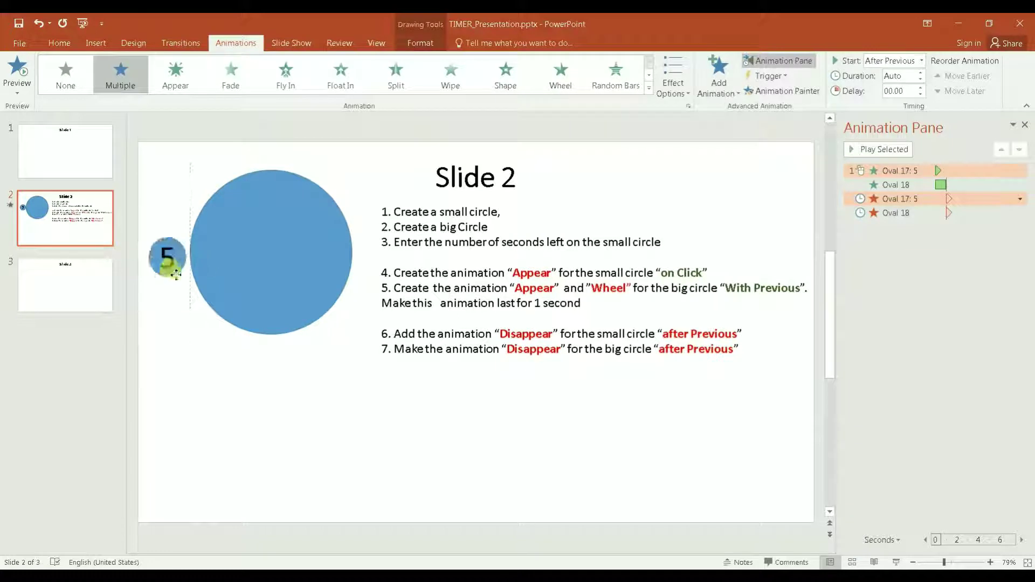
mouse_move(237, 400)
click(318, 399)
- Centre the small 5 circle inside the big circle and give it a grey Quick Style
drag(174, 271, 285, 273)
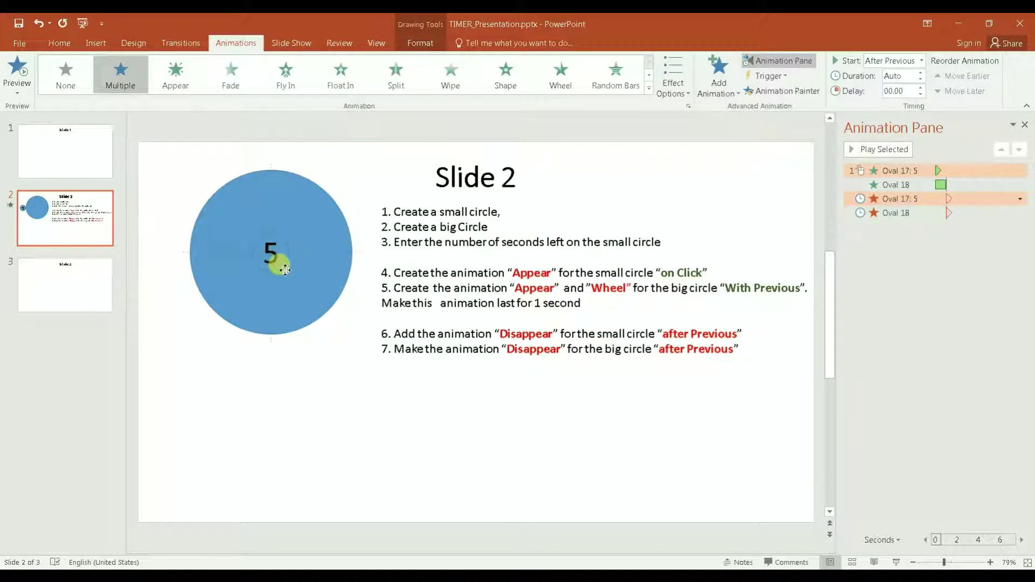
click(96, 43)
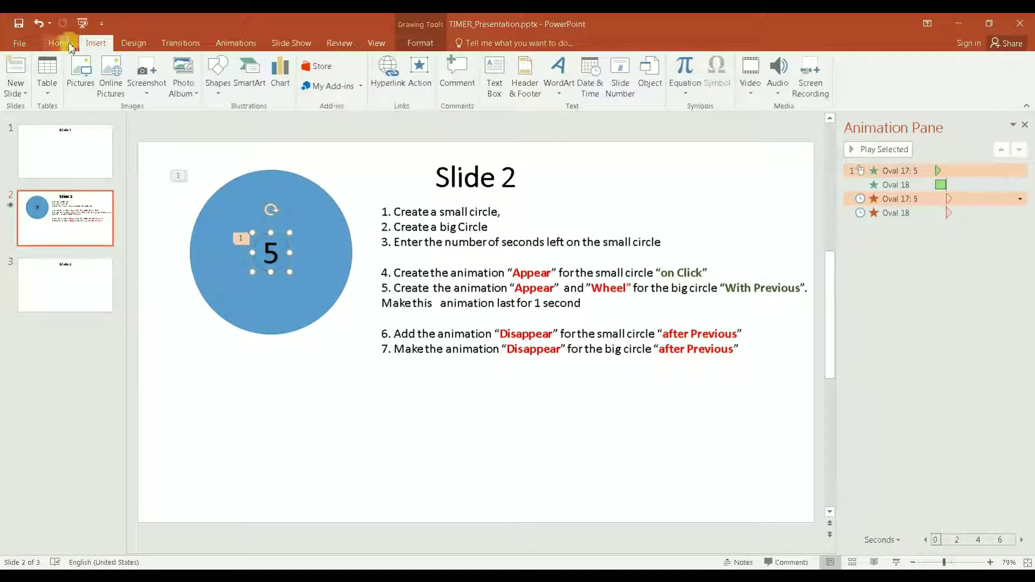
click(57, 44)
click(683, 78)
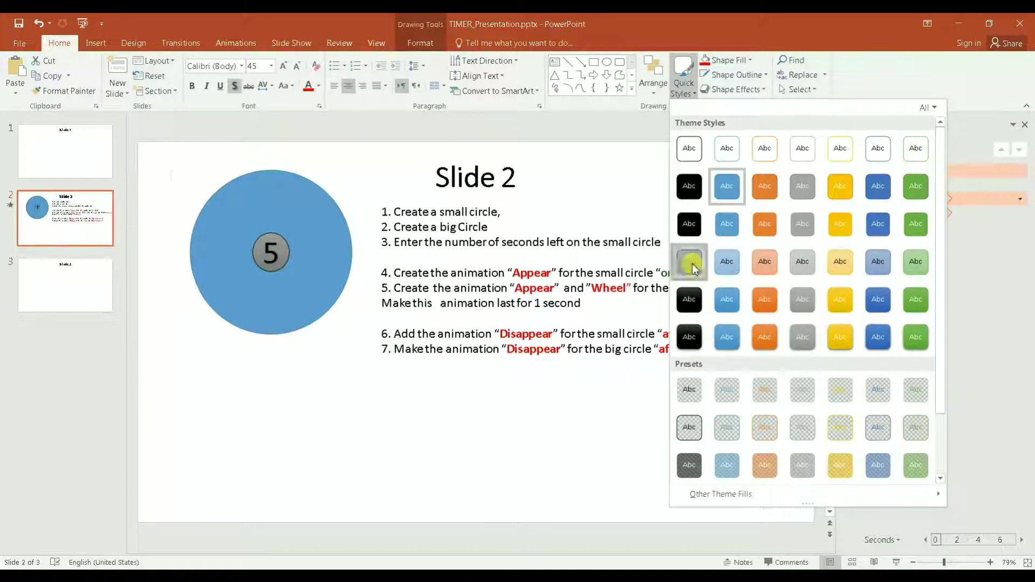
click(690, 263)
click(499, 306)
click(312, 392)
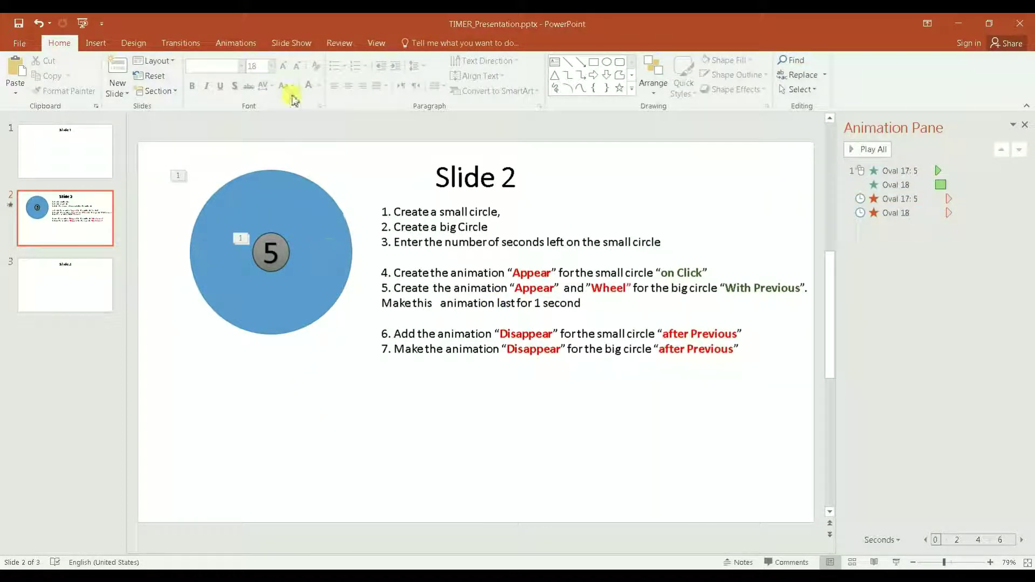
click(237, 43)
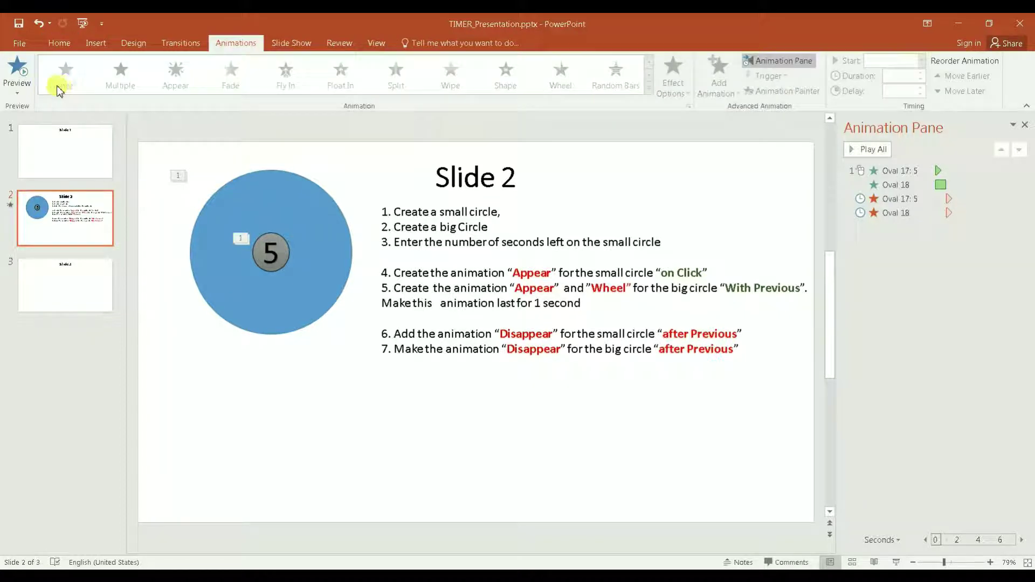
- Preview the animations, move the instructions text box to slide 3, then select both slide-2 circles
click(24, 77)
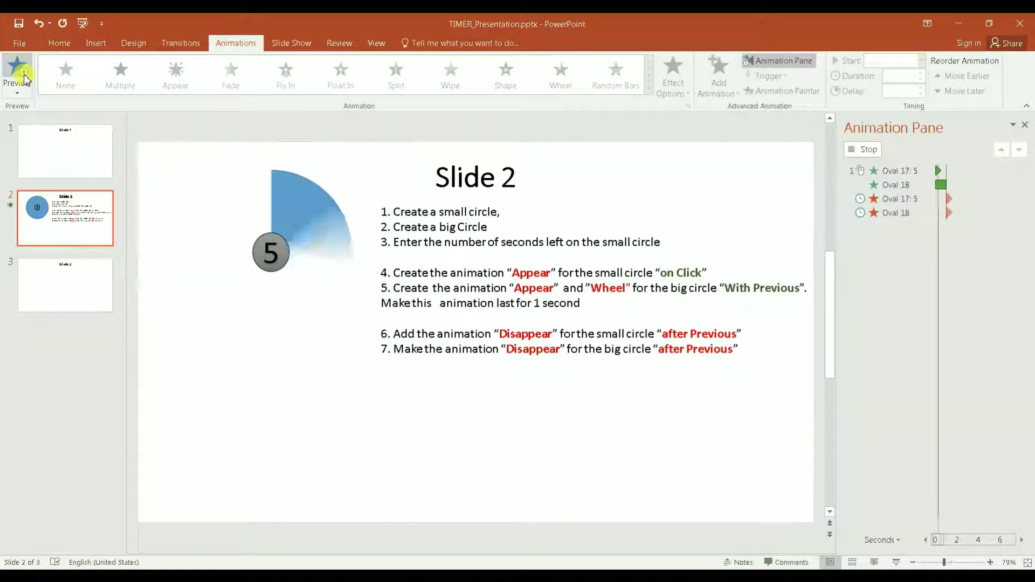
click(373, 376)
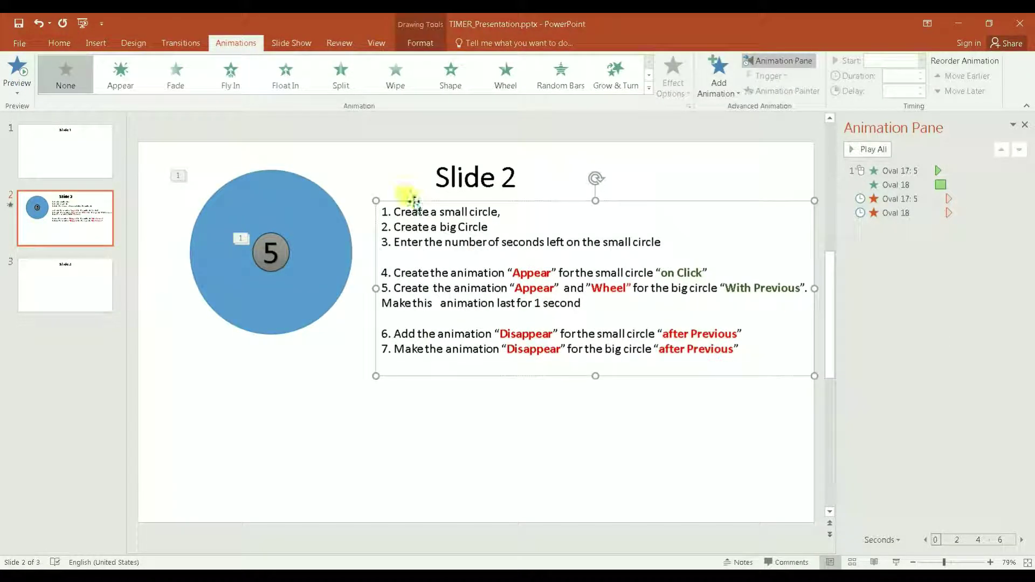
key(ctrl+x)
click(60, 282)
key(ctrl+v)
click(65, 217)
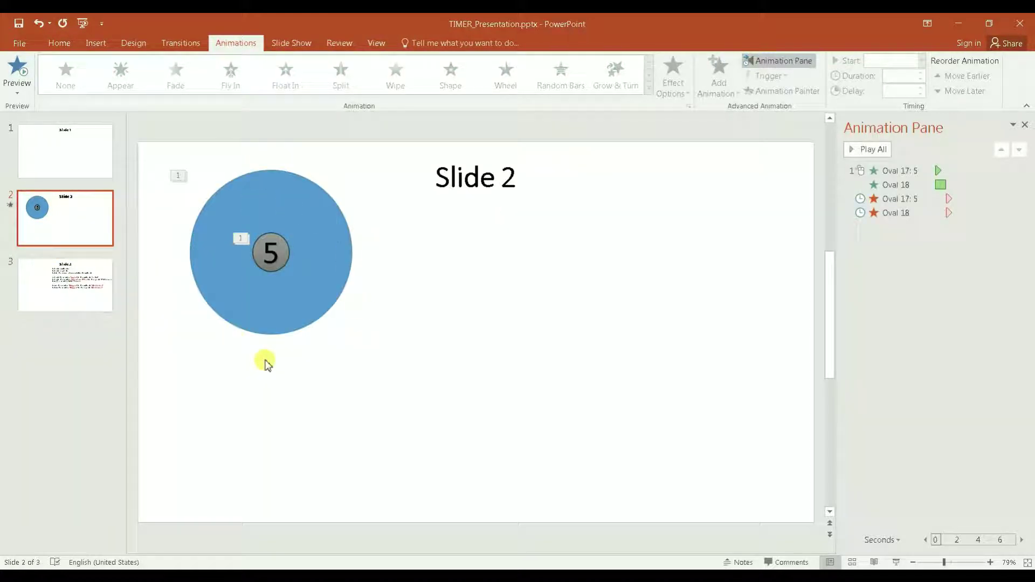
drag(430, 405, 170, 157)
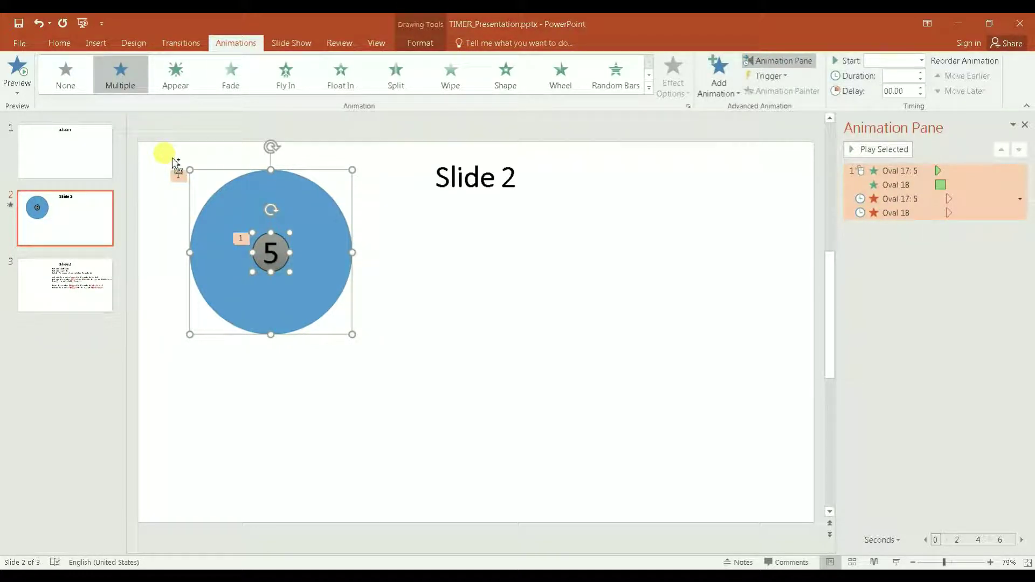
- Paste a copy of the circle pair below the original and renumber it 4
key(ctrl+v)
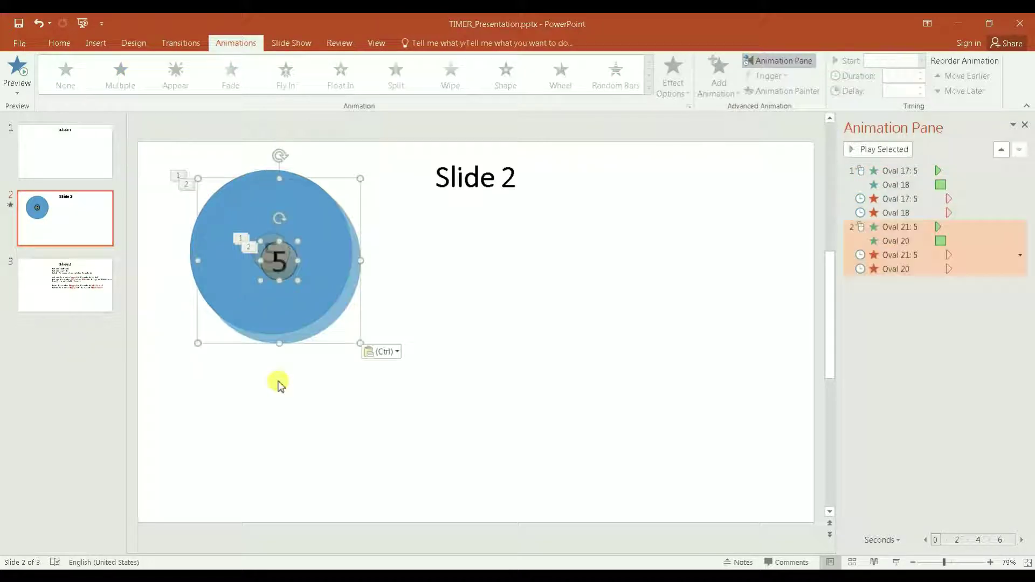
drag(314, 348, 305, 514)
click(270, 426)
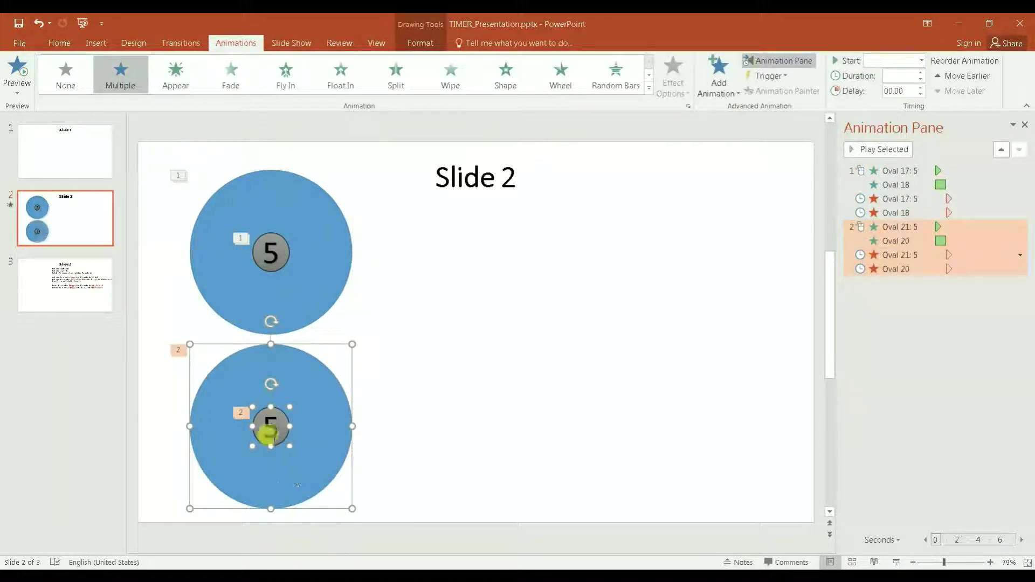
key(BackSpace)
text(4)
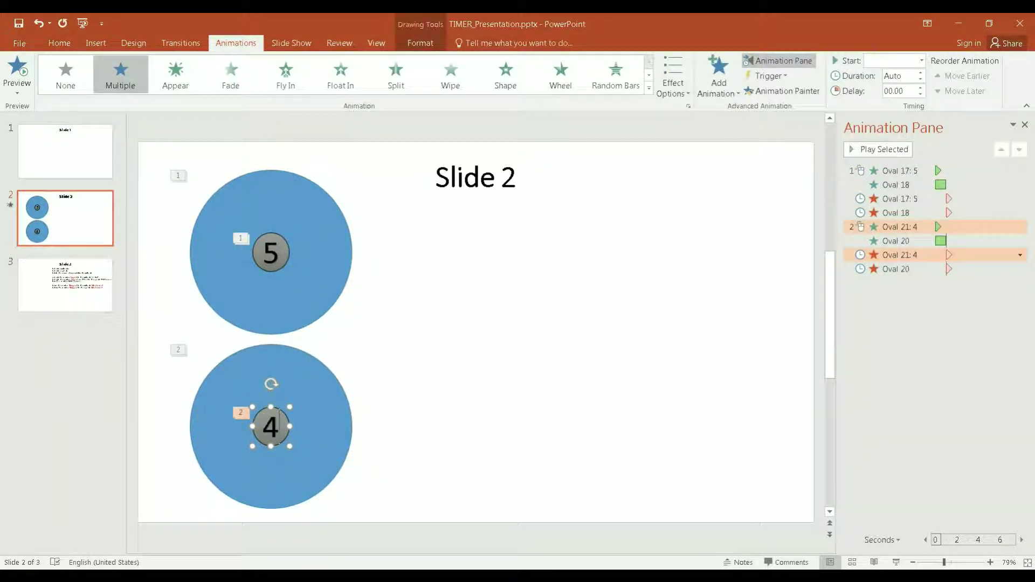
click(434, 457)
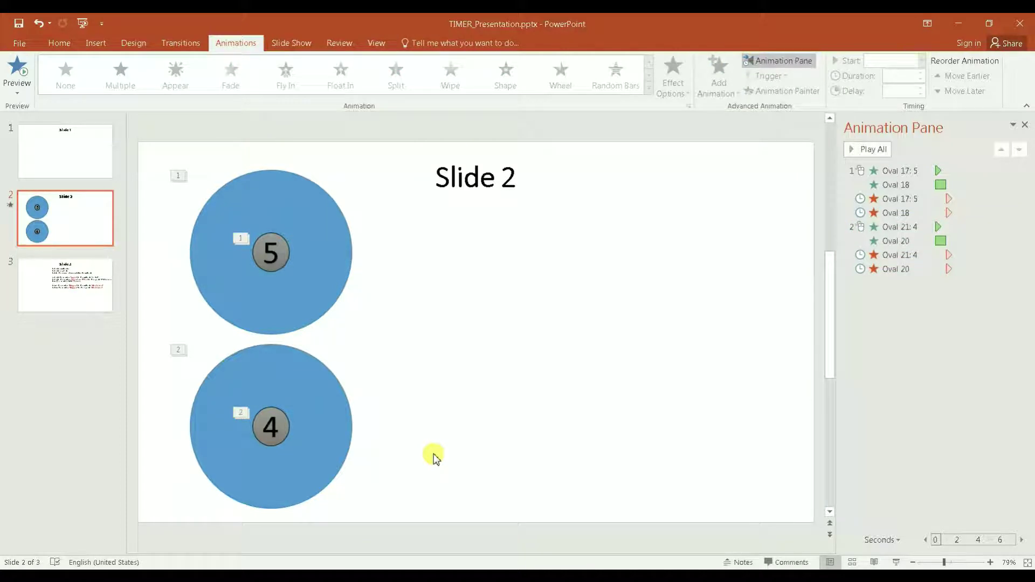
- Set the 4 circle's animations to start After Previous and preview the slide
click(290, 425)
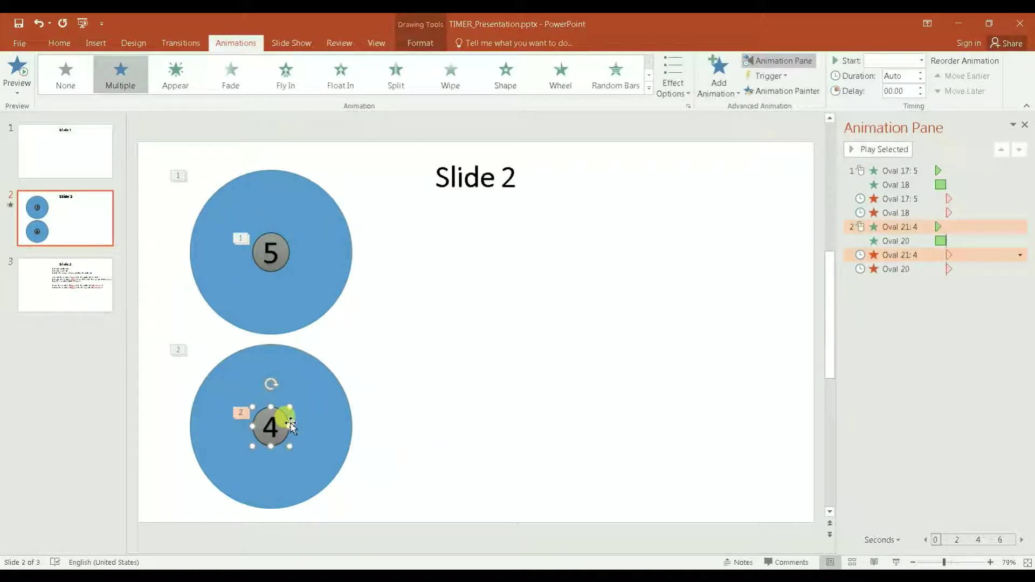
click(667, 270)
click(271, 419)
click(921, 60)
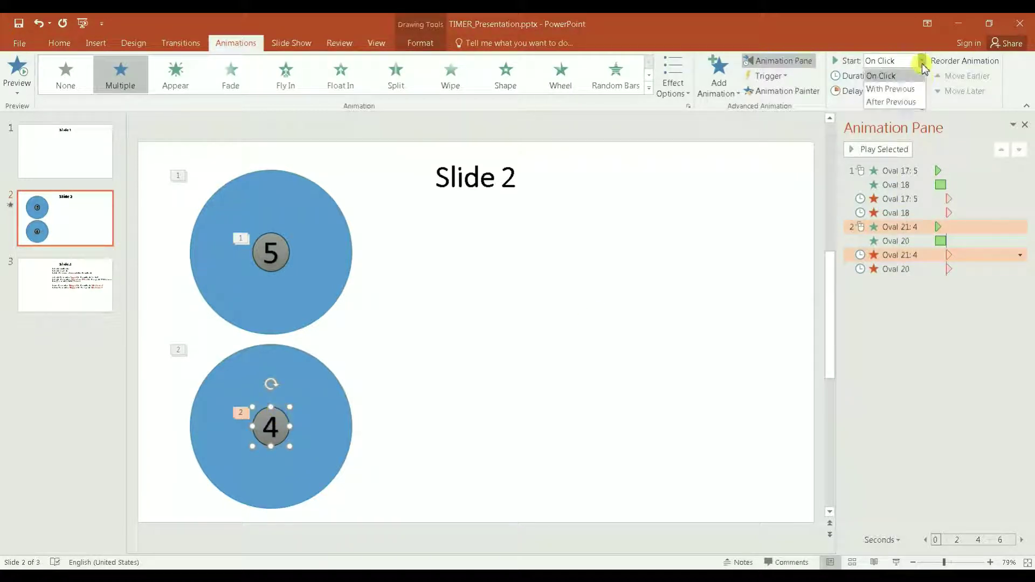
click(904, 102)
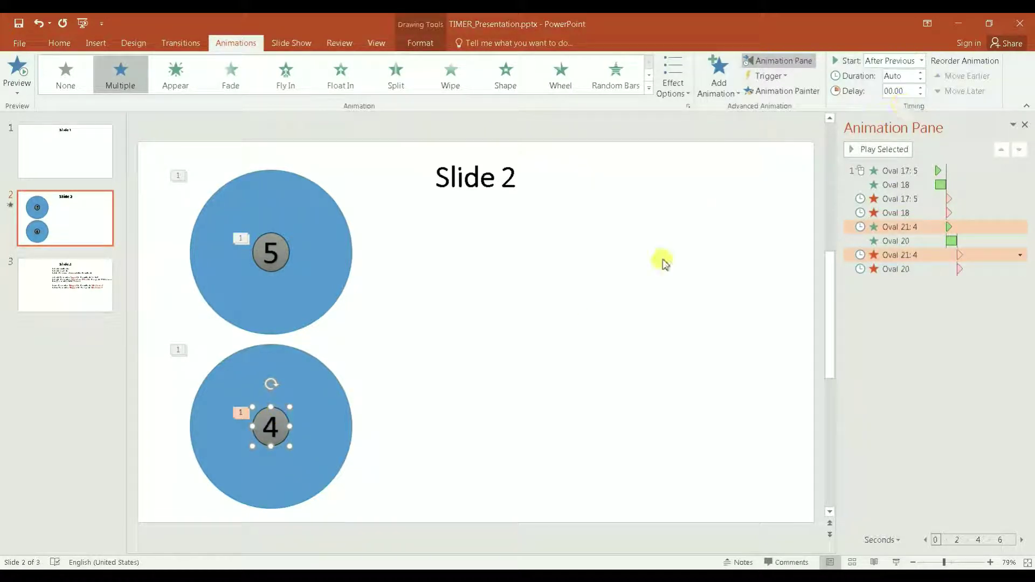
click(660, 265)
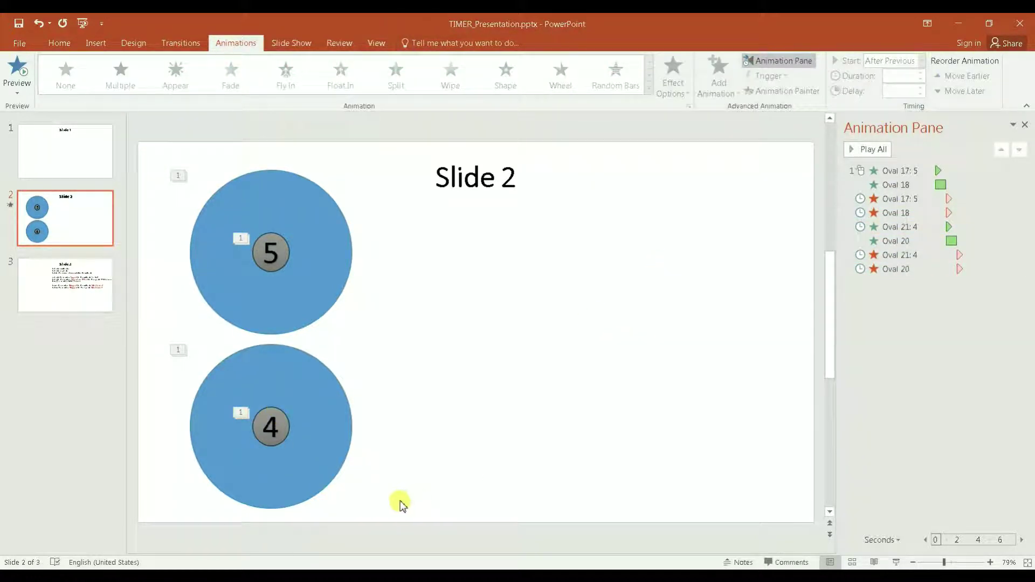
click(30, 73)
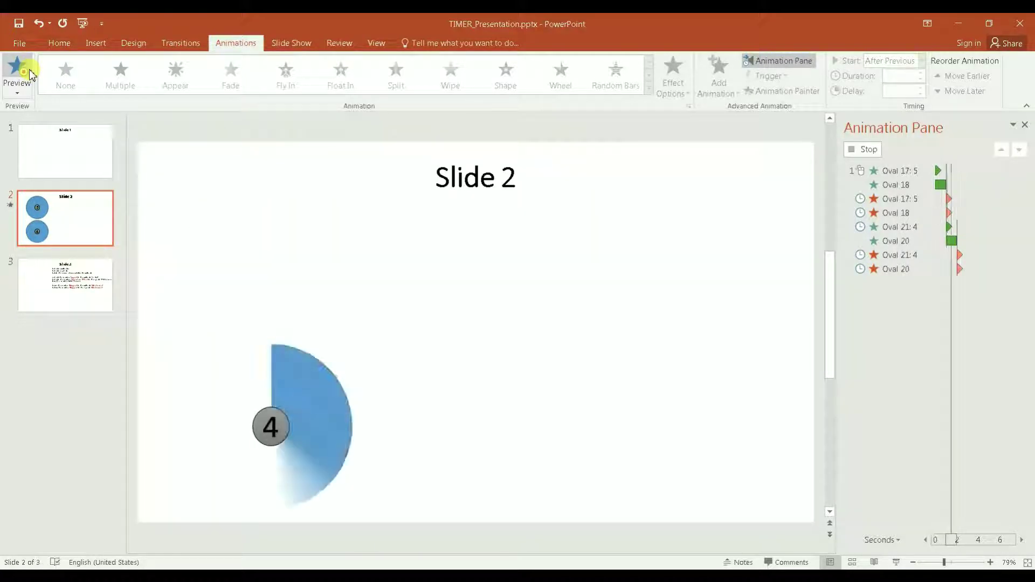
click(310, 277)
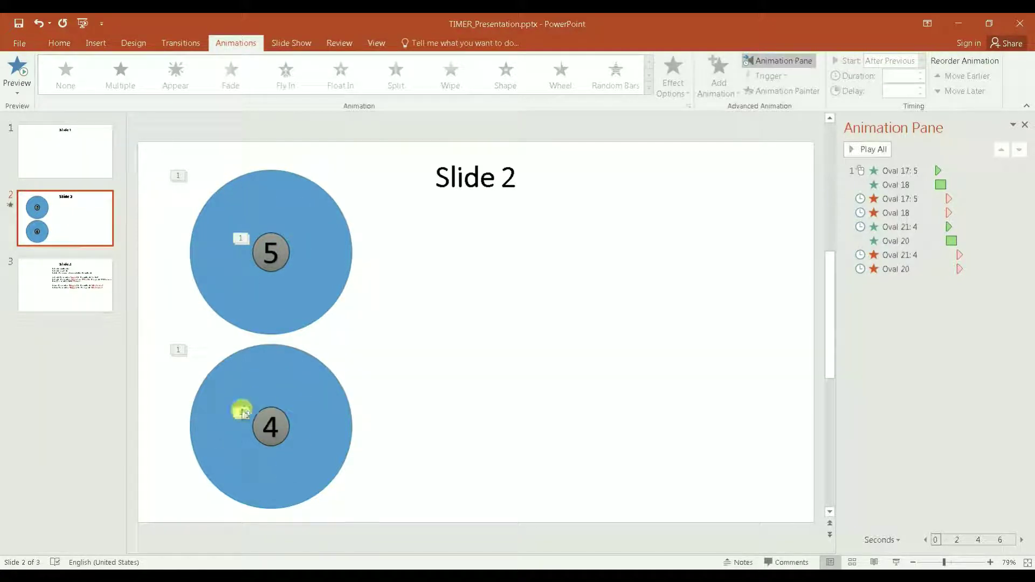
- Paste three copies of the 4 circle at the upper middle, lower middle and right
drag(389, 512, 122, 328)
key(ctrl+c)
key(ctrl+v)
drag(290, 364, 468, 213)
key(ctrl+v)
drag(344, 414, 517, 430)
key(ctrl+v)
drag(307, 383, 709, 280)
- Renumber the three copies 3, 2 and 1
click(449, 273)
text(3)
click(464, 437)
text(2)
click(677, 323)
text(1)
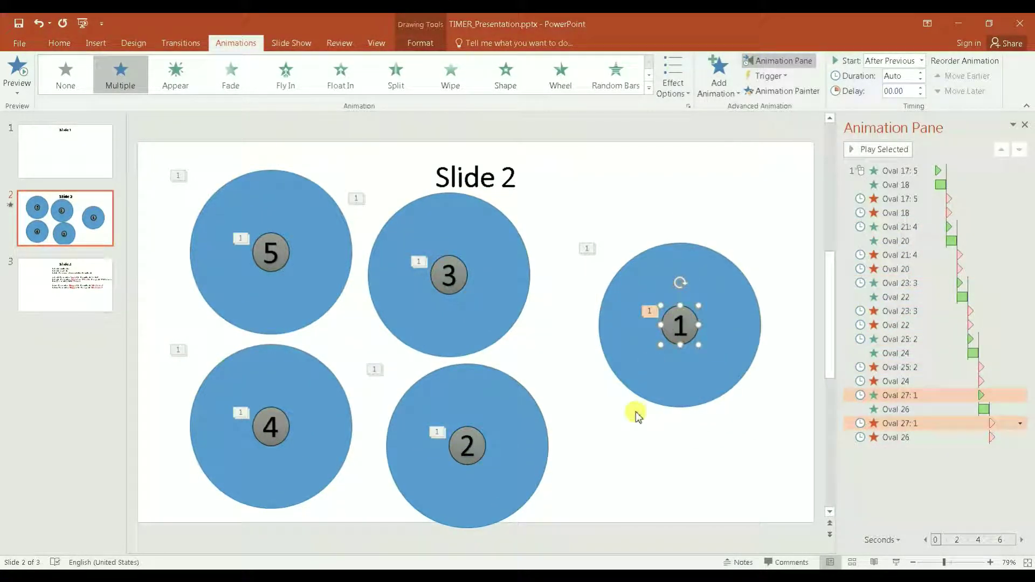
click(636, 412)
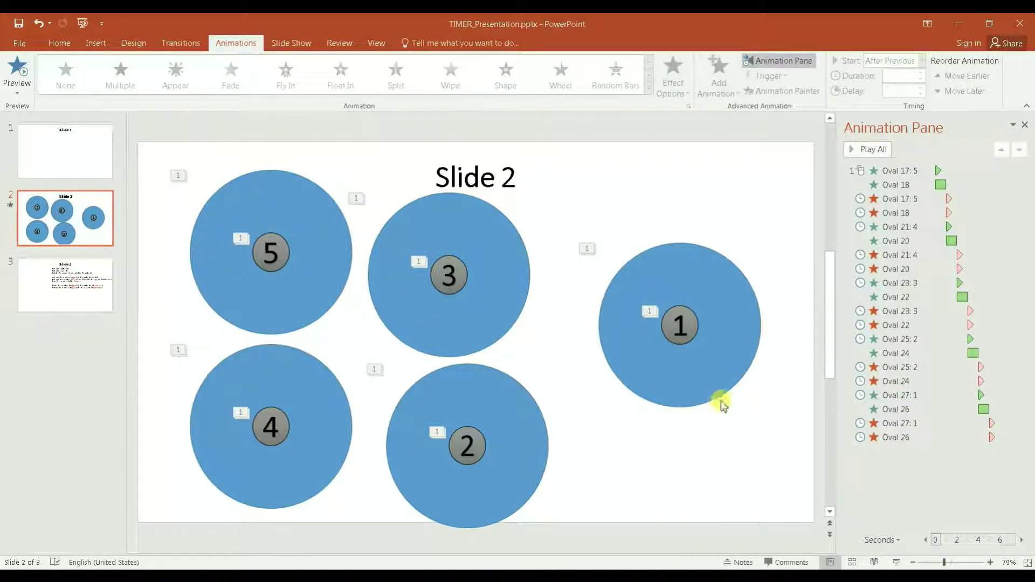
- Send the 1 circle group to the back
drag(779, 429, 581, 212)
right_click(667, 265)
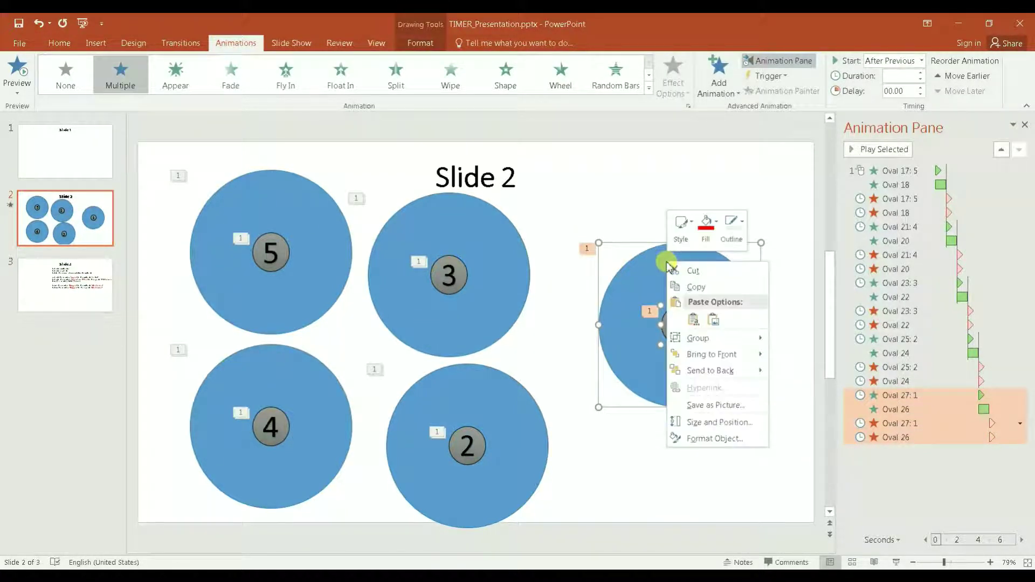
mouse_move(719, 371)
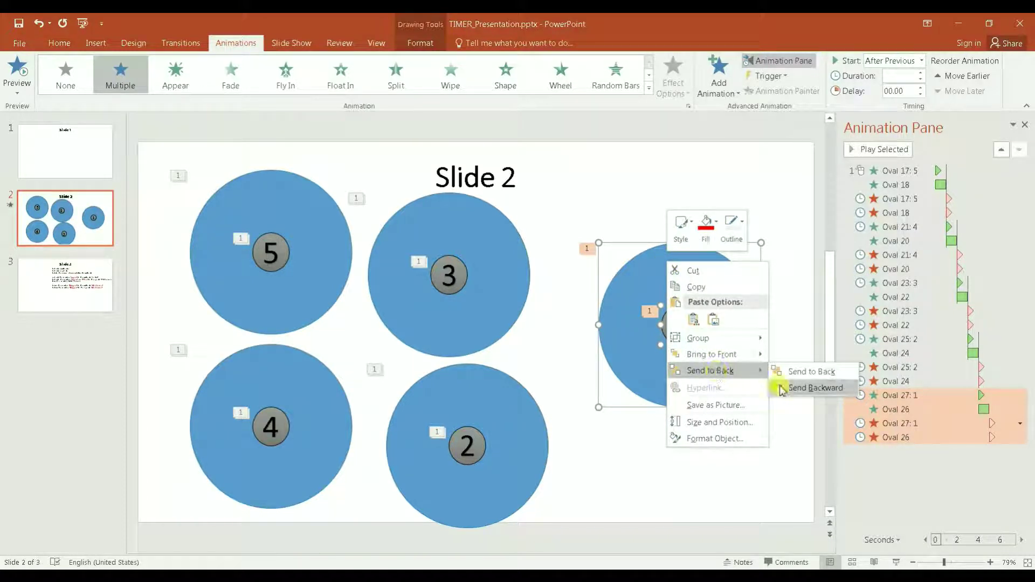
click(788, 371)
click(624, 457)
- Bring the 2 circle group to the front and place it on top of circle 1
drag(358, 358, 580, 560)
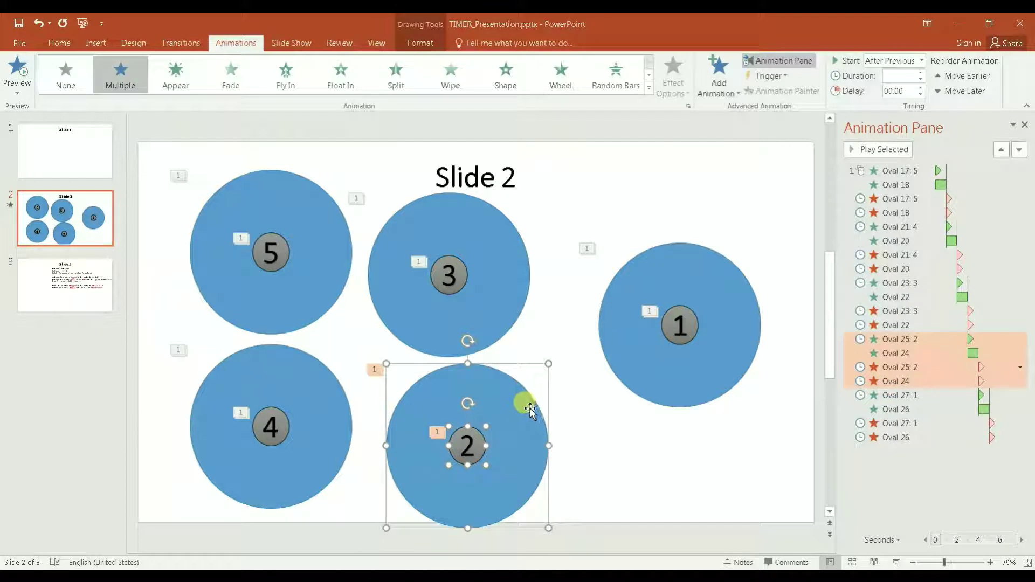
right_click(531, 413)
mouse_move(599, 315)
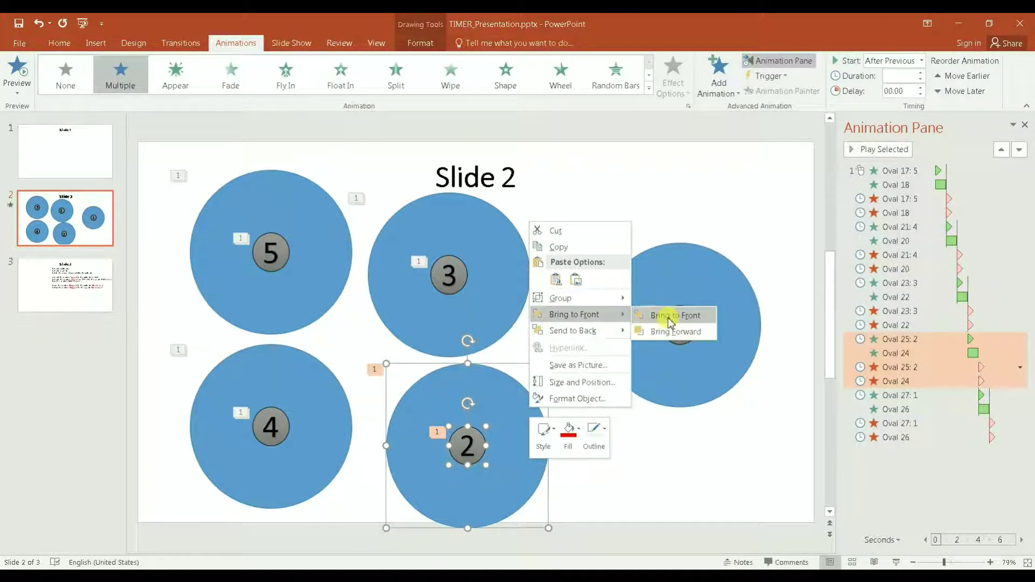
click(670, 316)
drag(547, 395, 757, 270)
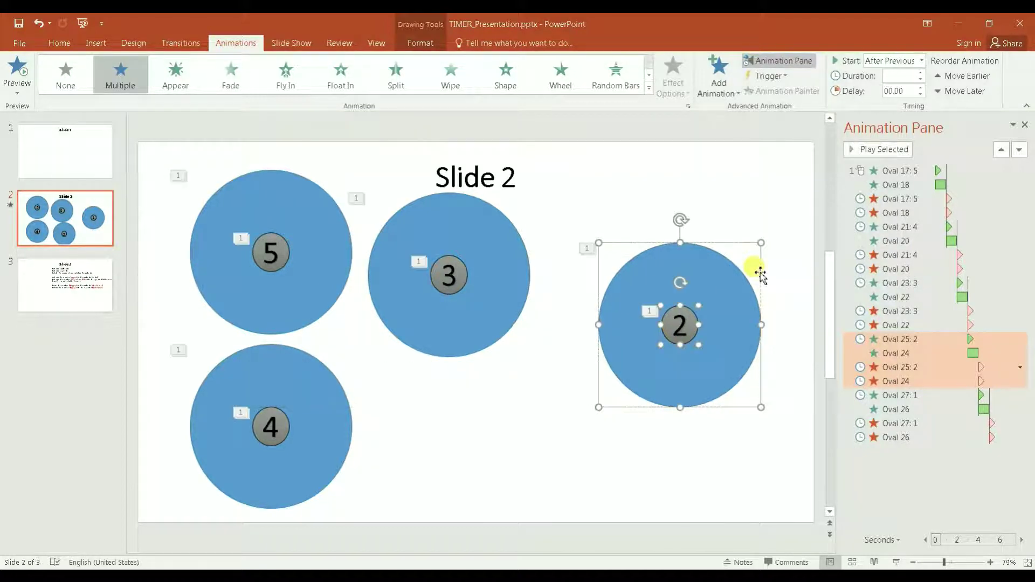
drag(552, 379, 343, 155)
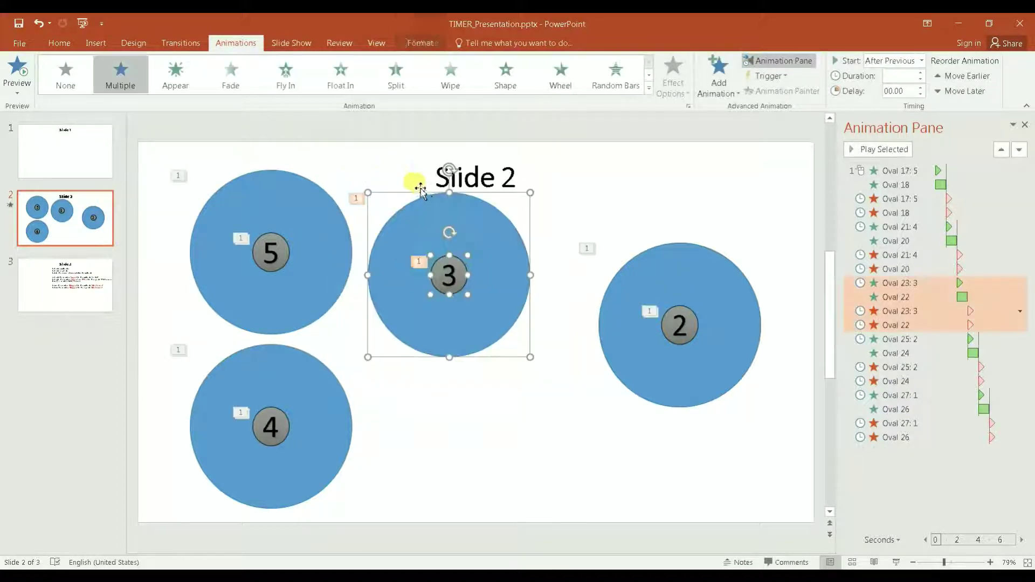
- Bring circle 3 to the front and stack circles 3, 4 and 5 onto the pile
right_click(426, 196)
click(469, 294)
drag(530, 284, 758, 333)
drag(404, 512, 132, 324)
drag(351, 374, 756, 280)
drag(405, 393, 165, 149)
drag(358, 273, 767, 346)
- Move the whole circle stack to the slide centre and preview the countdown
drag(799, 473, 546, 199)
drag(705, 280, 487, 276)
click(619, 347)
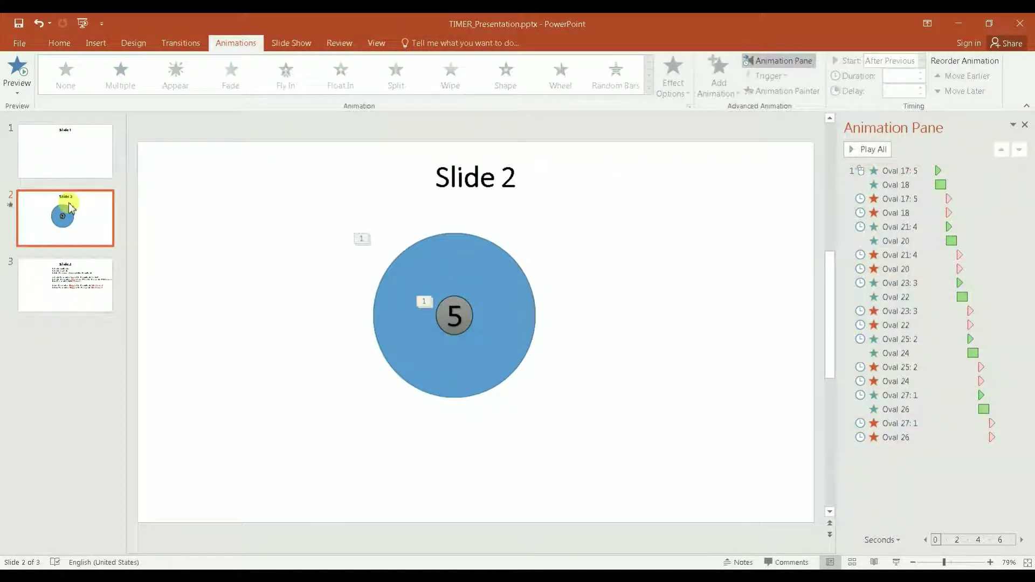
click(21, 74)
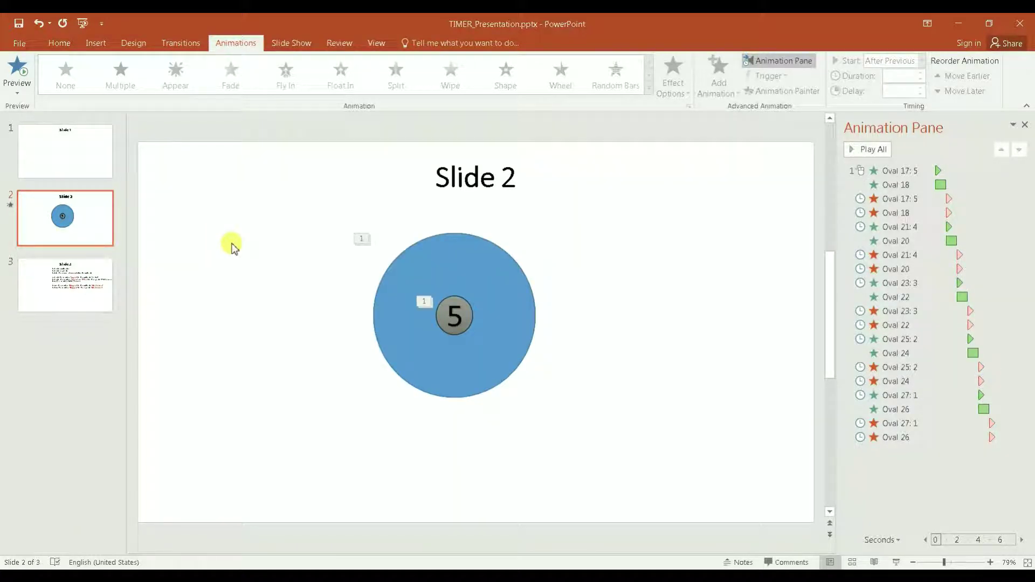
click(62, 46)
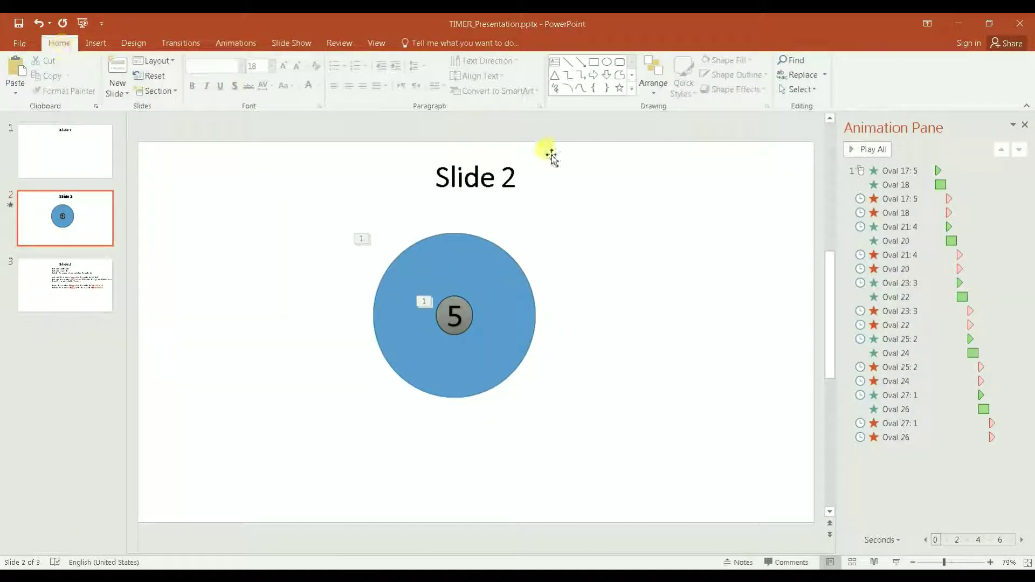
- Draw a circle right of the stack reading 'Time is Up' in enlarged bold text
click(607, 61)
mouse_move(712, 246)
mouse_down()
mouse_move(635, 351)
mouse_move(597, 375)
mouse_up()
text(Time is Up)
triple_click(677, 300)
click(723, 273)
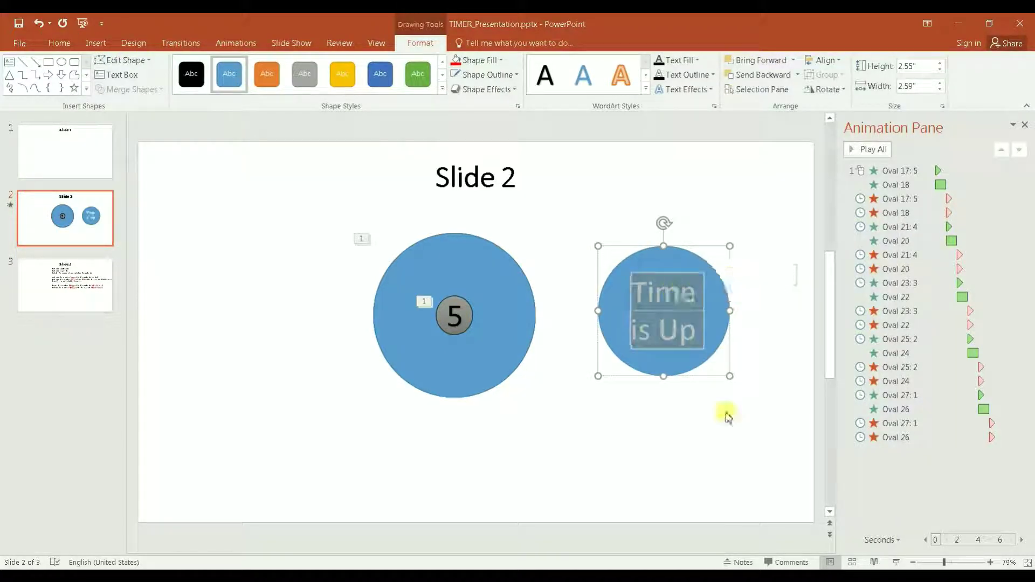
click(718, 330)
click(625, 281)
click(680, 294)
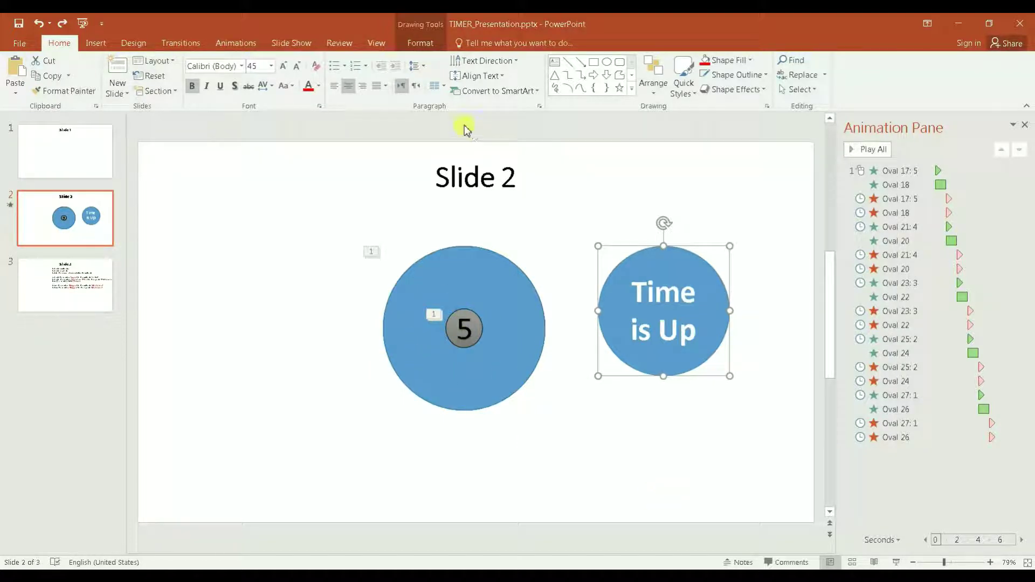
click(240, 44)
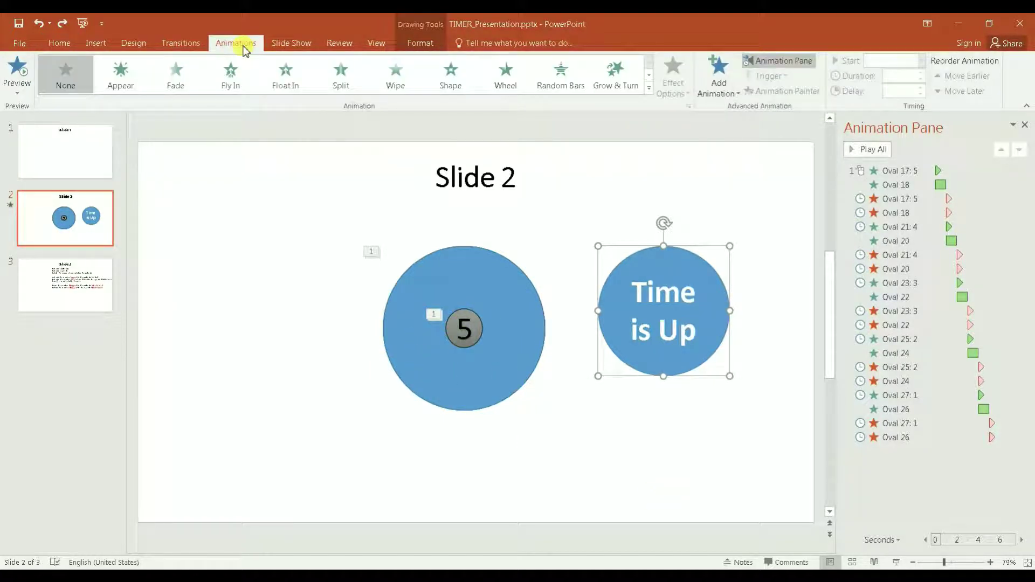
- Give the Time is Up circle an Appear entrance starting After Previous
click(129, 84)
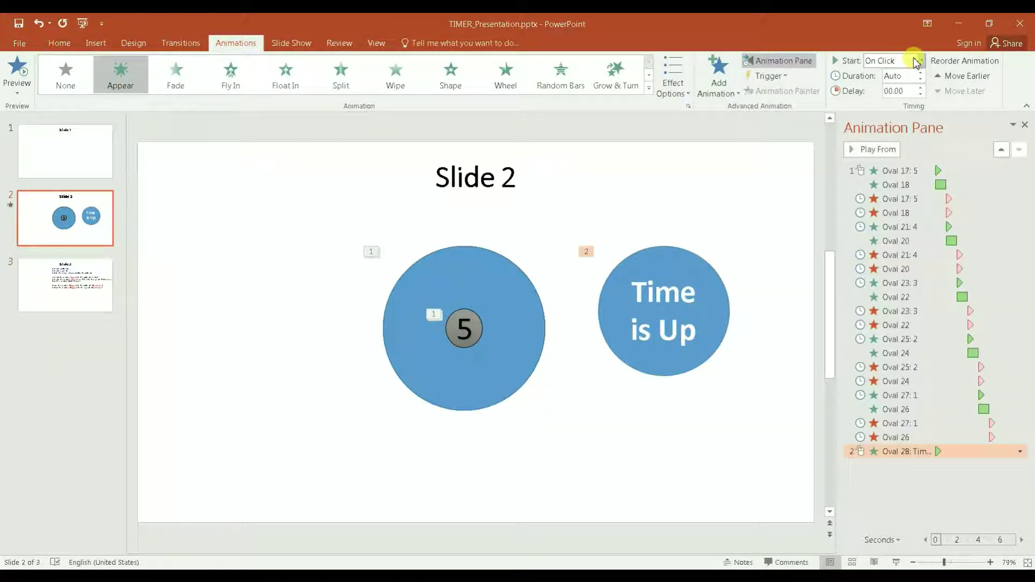
click(919, 61)
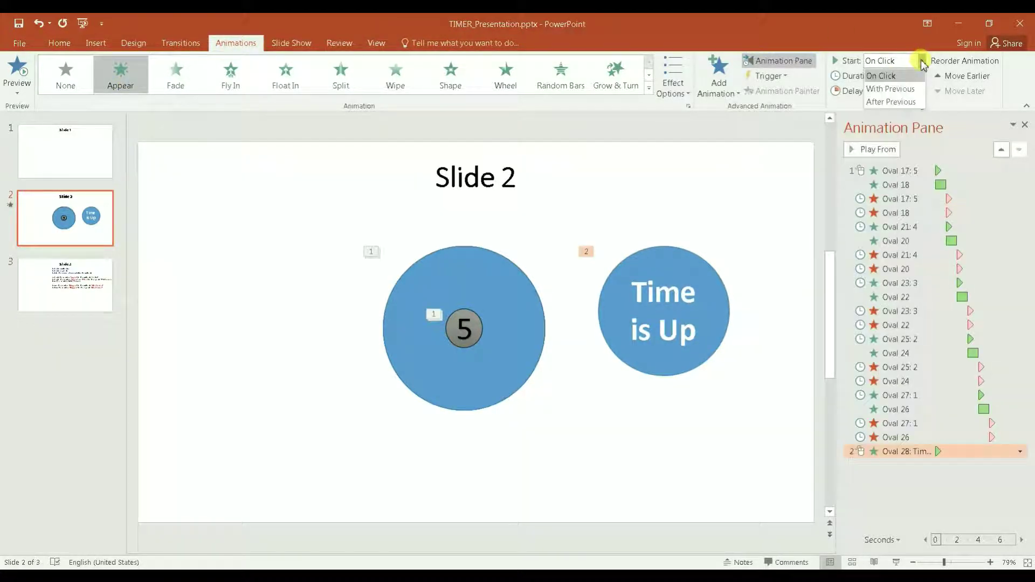
click(912, 103)
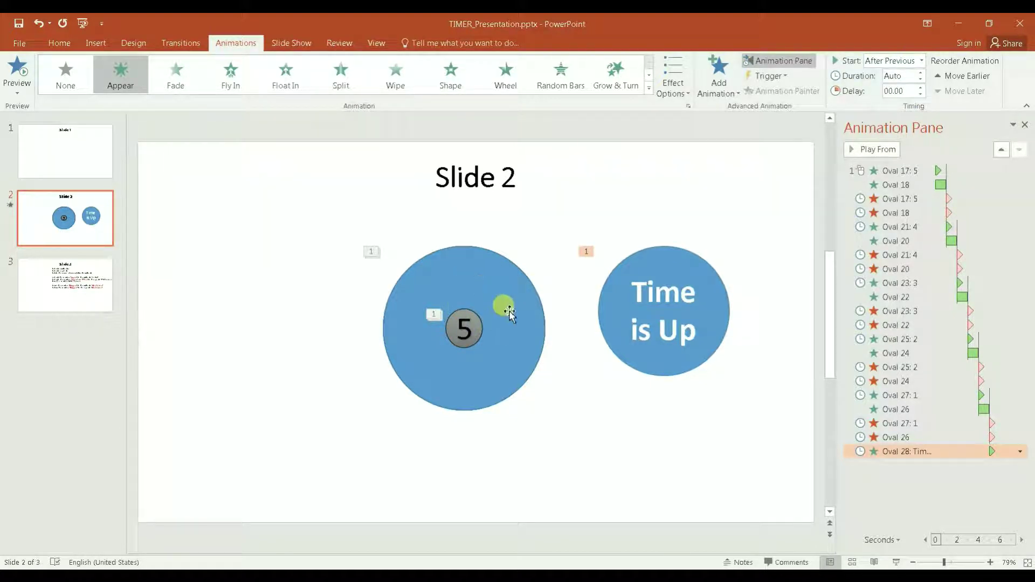
- Shift the Time is Up circle slightly to the left
drag(752, 421, 578, 186)
mouse_move(710, 293)
mouse_down()
mouse_move(509, 298)
mouse_move(707, 293)
mouse_move(691, 296)
mouse_up()
right_click(691, 296)
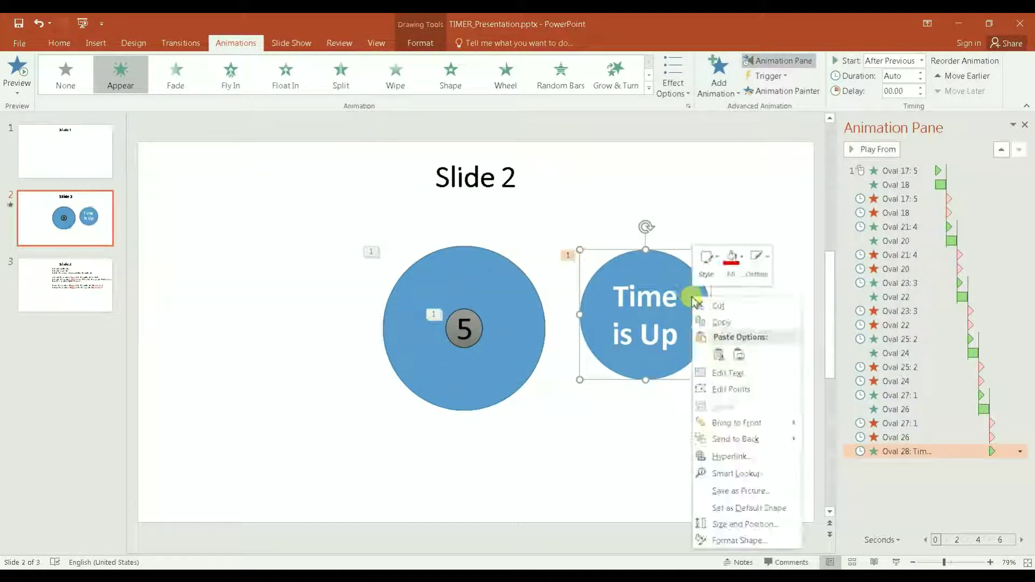